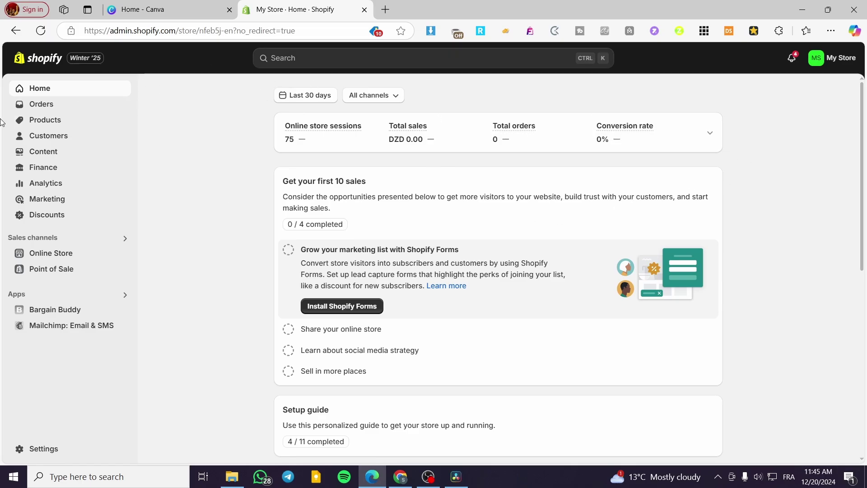
- Open the Products list to see Casual Shoe, Comfy Shoe for winter and Sporty Shoe
click(54, 120)
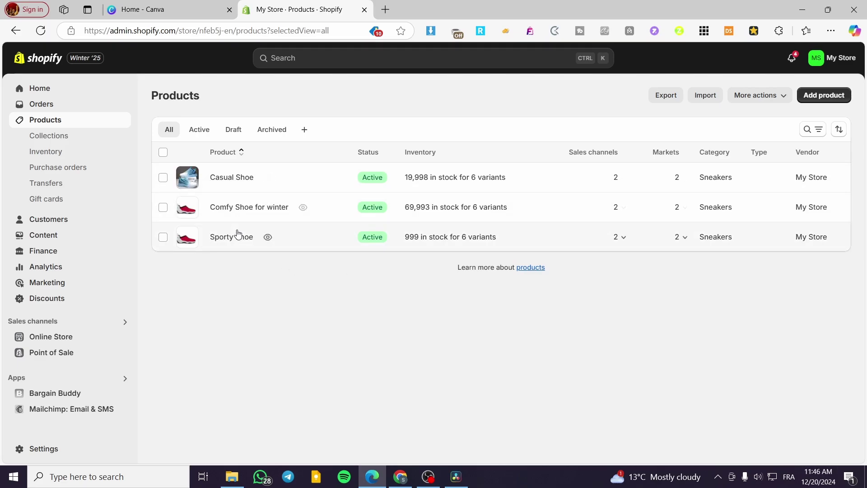
- Return to Home and search the store for 'Avada size'
click(112, 94)
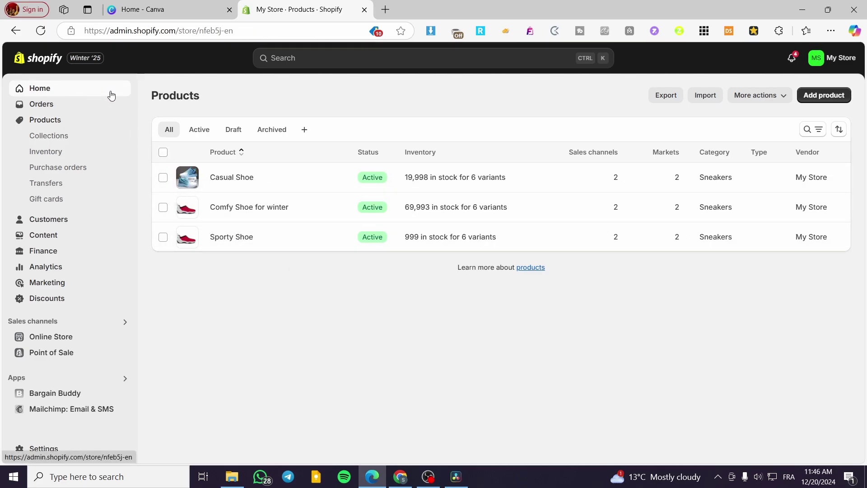
click(338, 59)
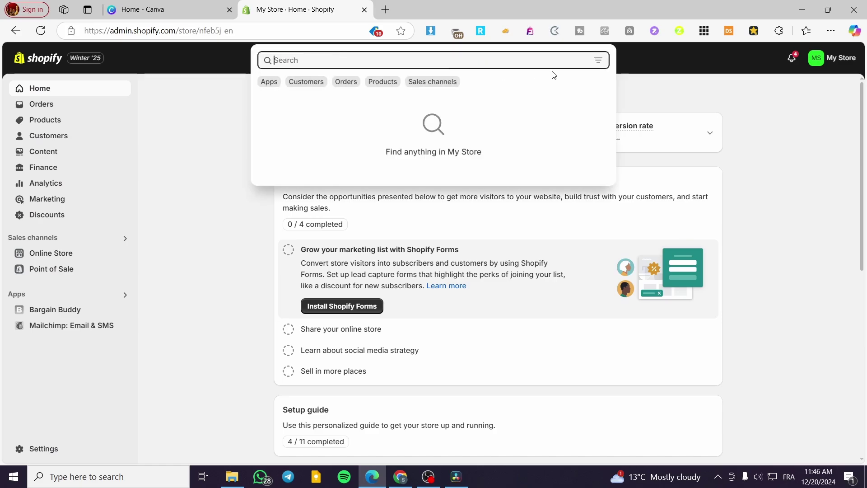
text(A)
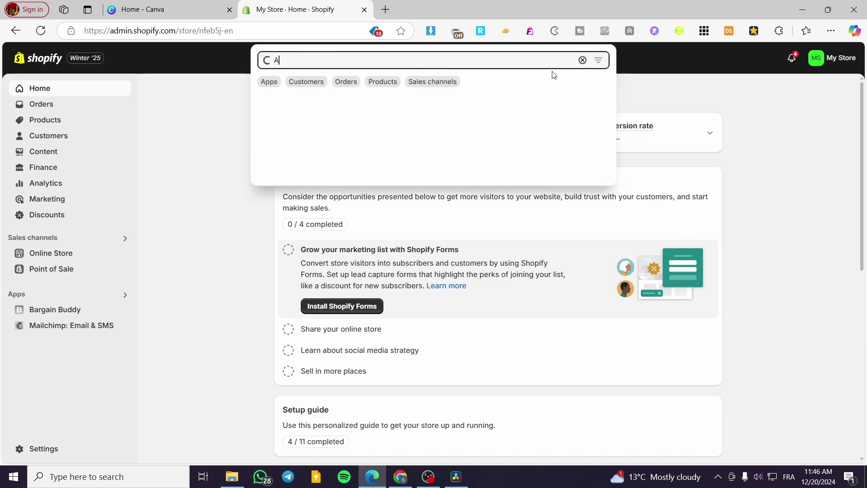
text(vada)
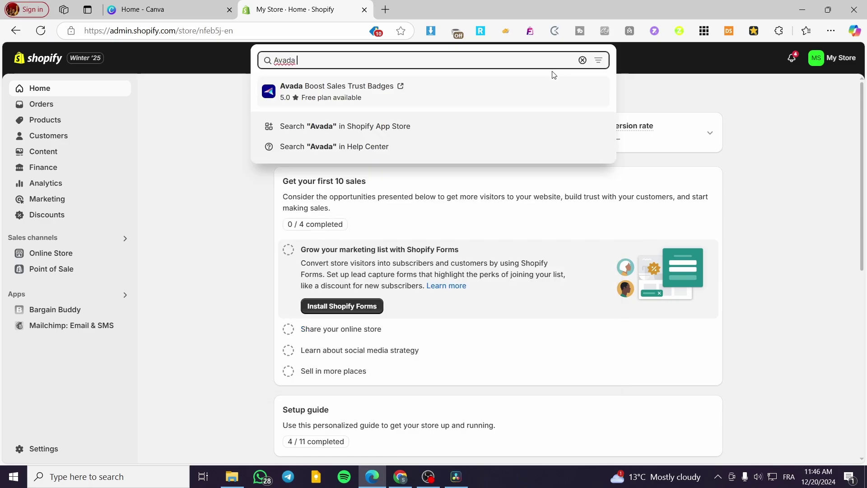
text( size)
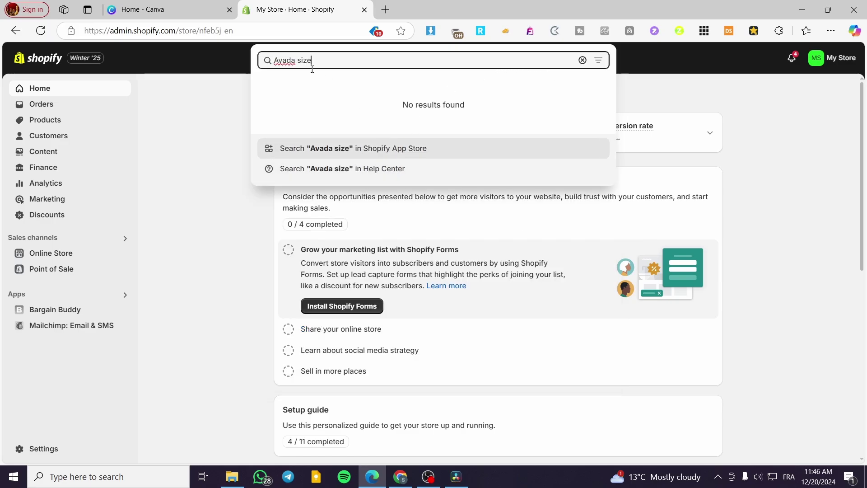
- Search the Shopify App Store and open the Mage Size Chart & Size Guide listing by Mageplaza
click(316, 151)
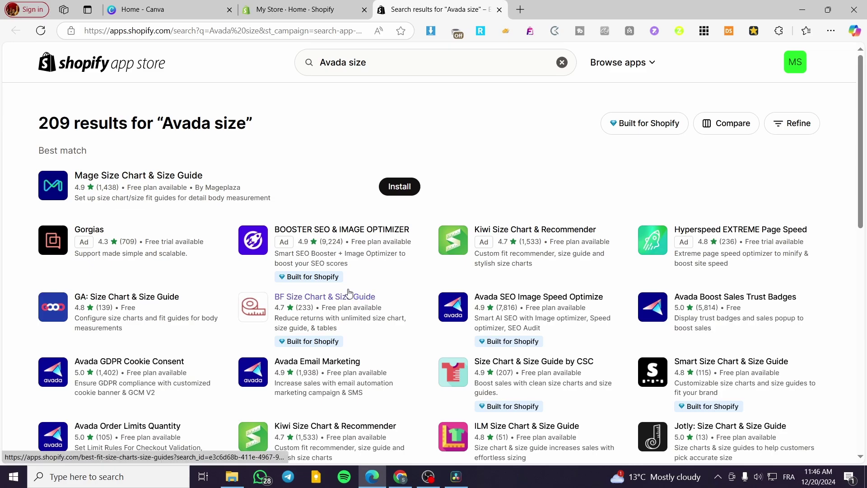
scroll(203, 313, down, 1)
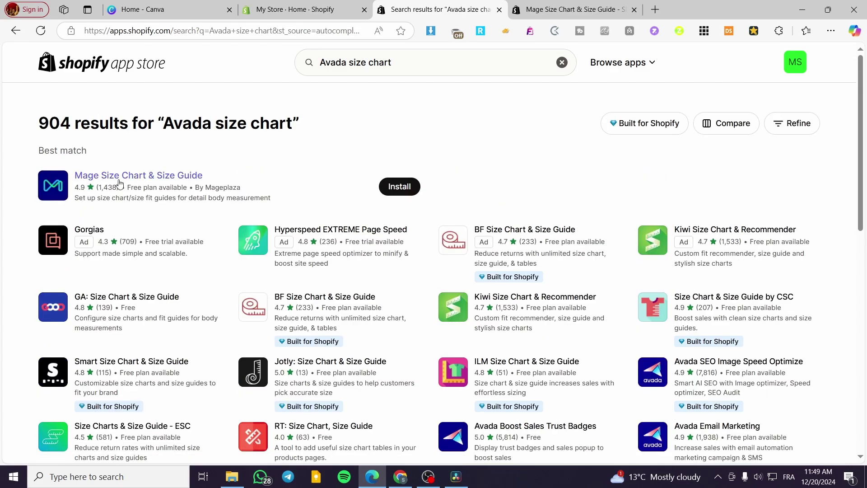
click(172, 181)
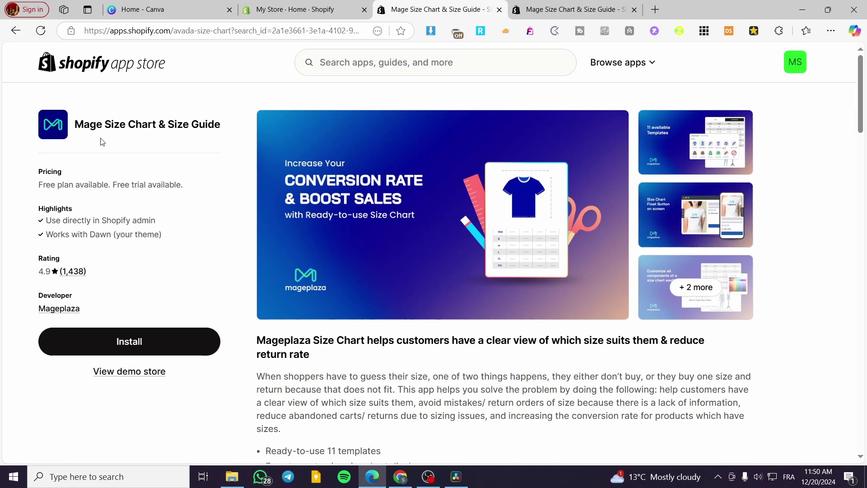
- Install Mage Size Chart, closing the duplicate tab and approving the admin permissions
click(139, 342)
click(458, 8)
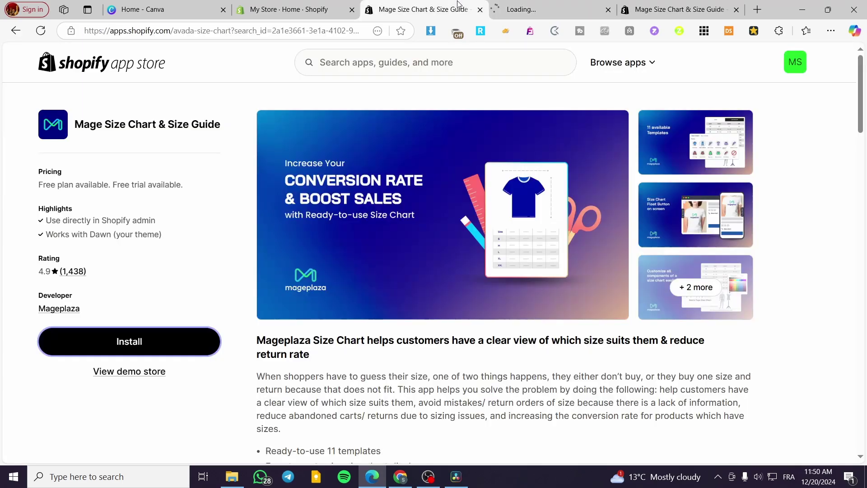
click(736, 9)
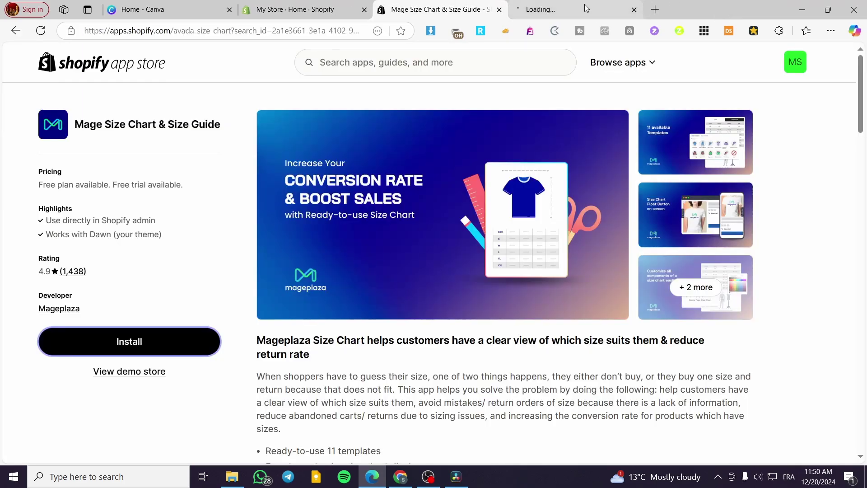
click(568, 10)
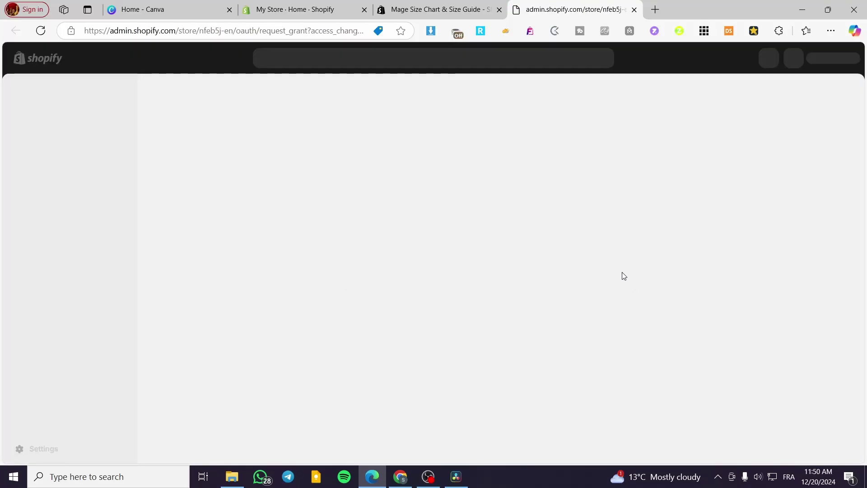
click(657, 311)
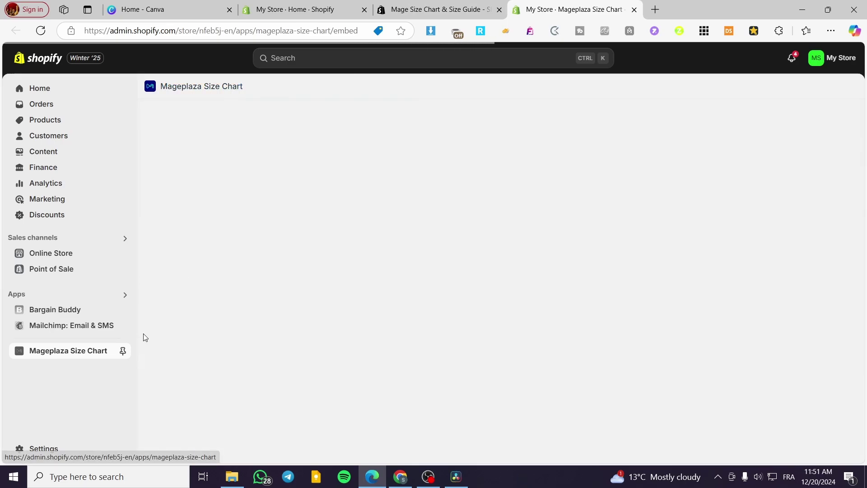
- Pin the size chart app to the sidebar and get past the welcome screen
click(123, 351)
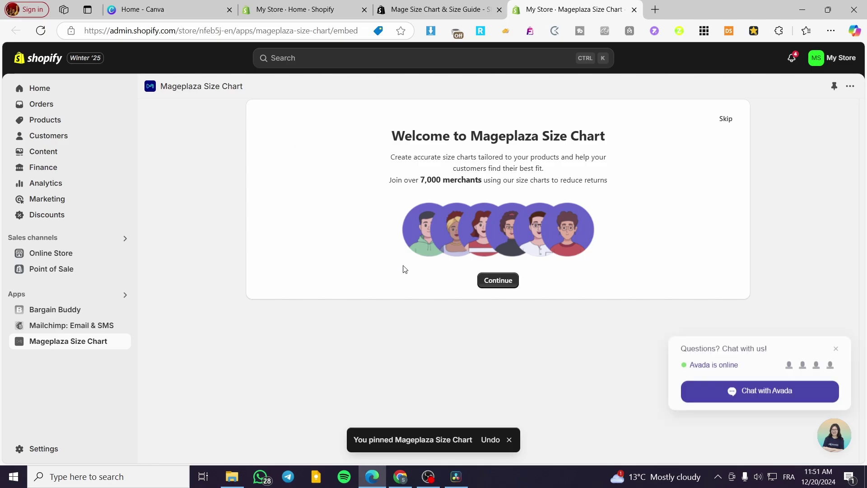
click(835, 347)
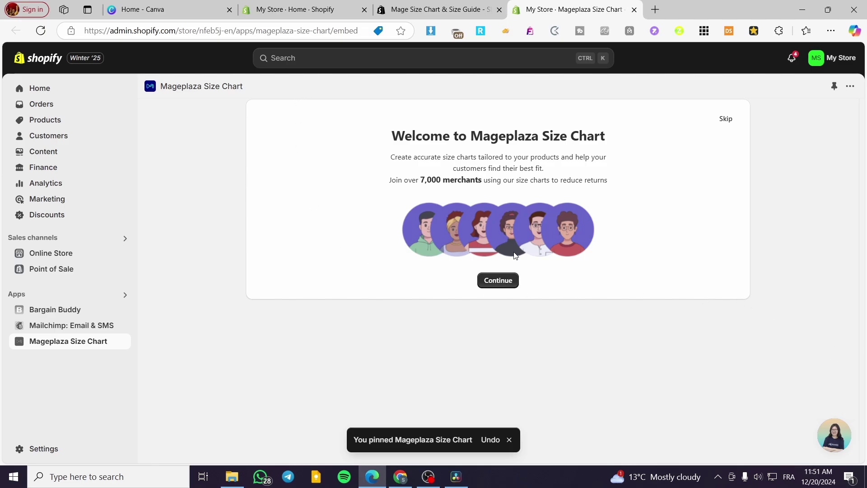
click(498, 280)
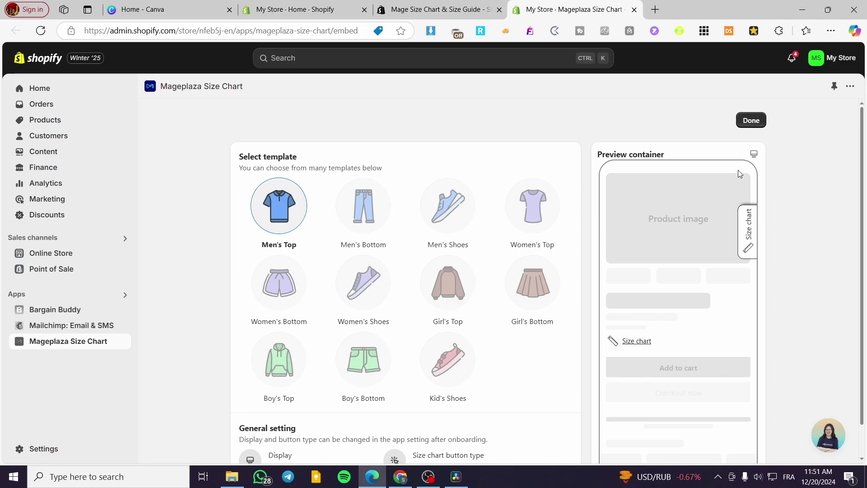
- Preview the size chart popup, then pick the Men's Shoes template over Men's Bottom and Men's Top
click(752, 239)
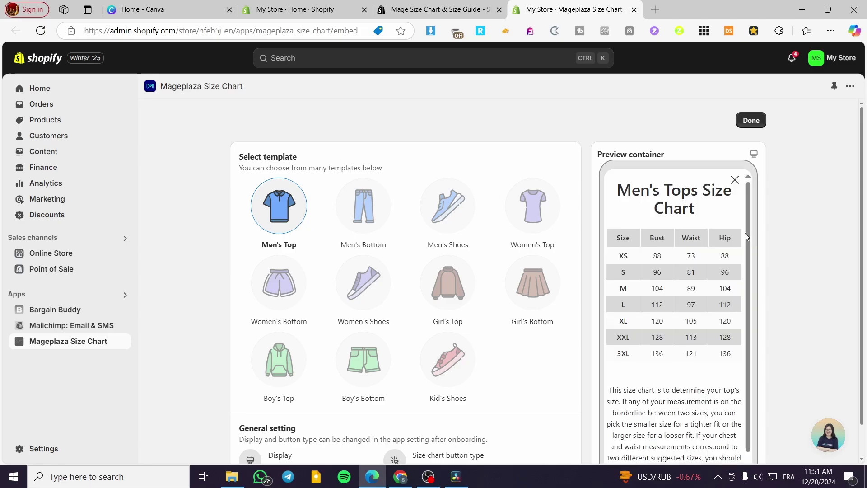
click(735, 181)
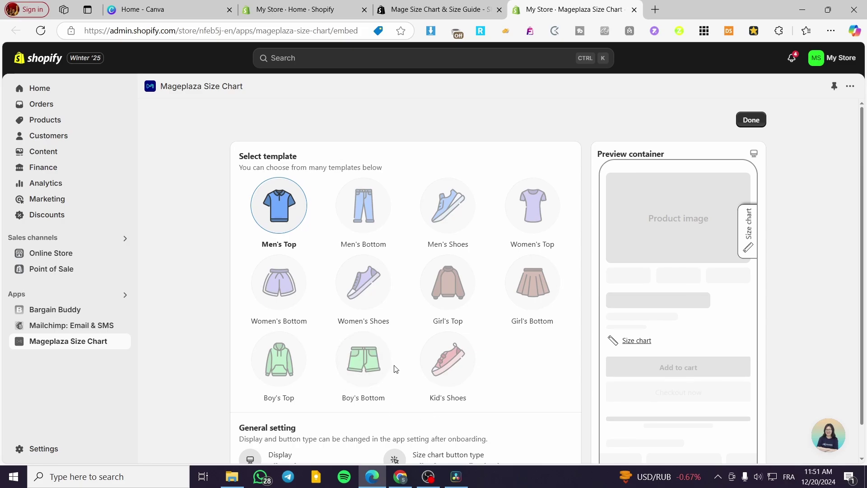
scroll(395, 369, down, 1)
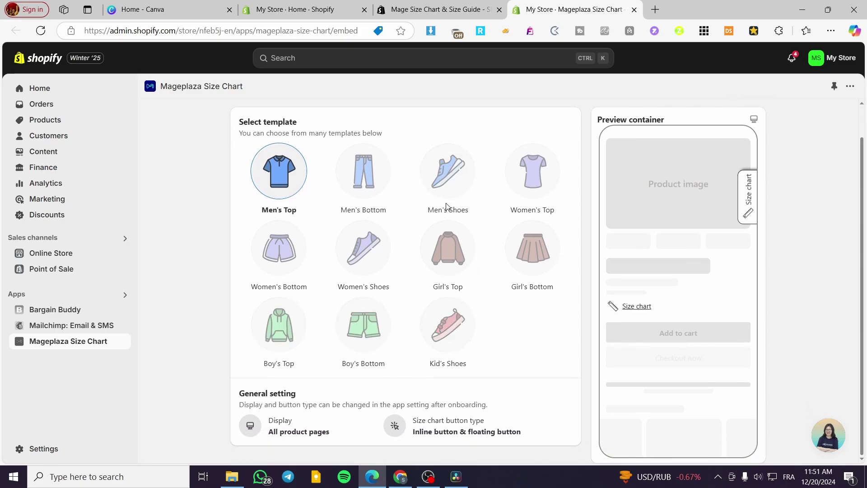
click(379, 188)
click(252, 184)
click(450, 182)
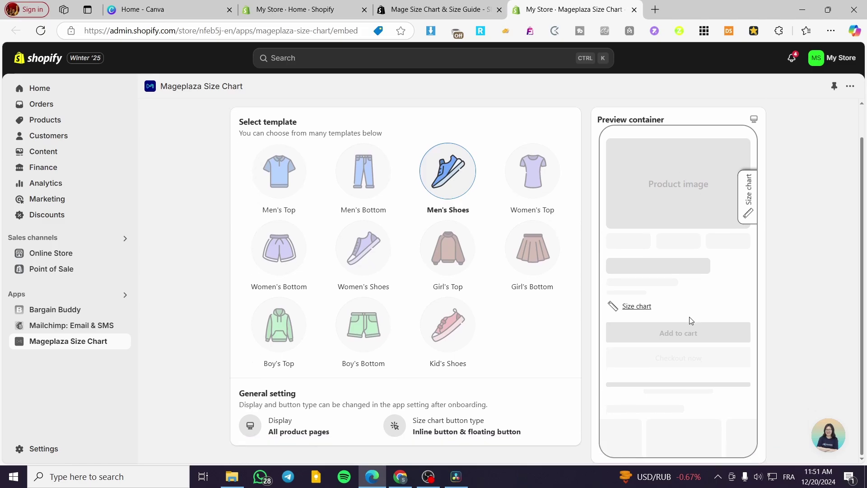
click(63, 343)
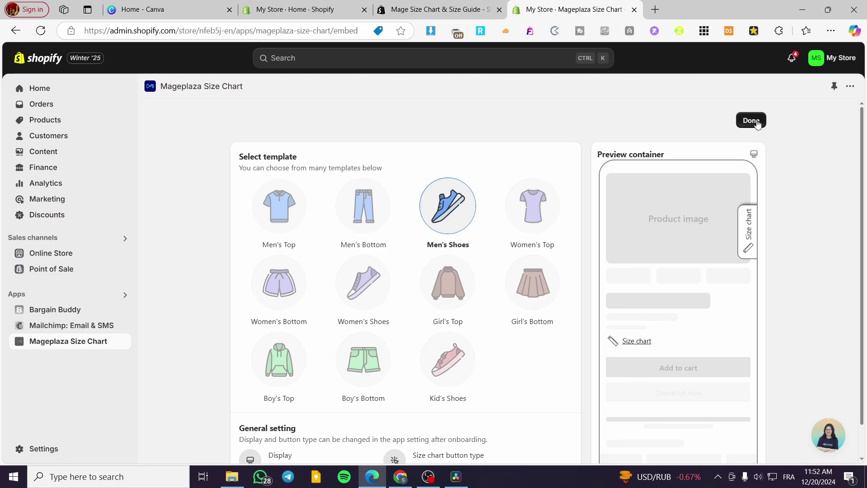
- Finish template setup and select the Free plan
click(751, 119)
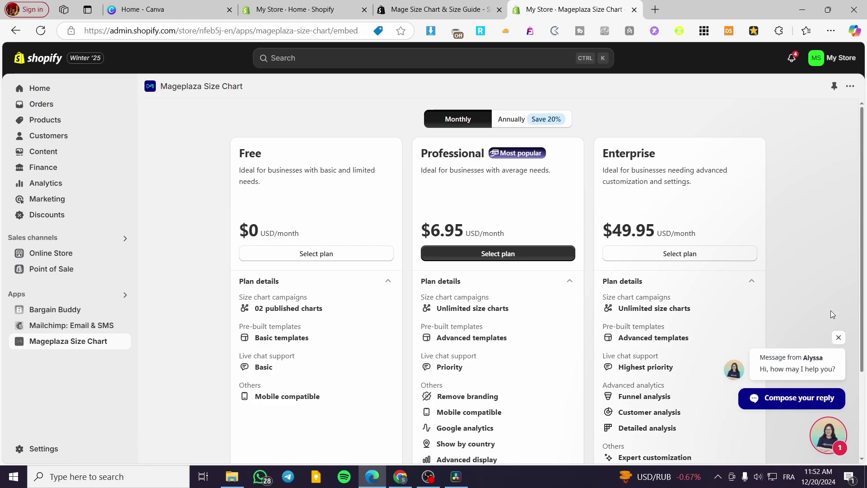
click(838, 338)
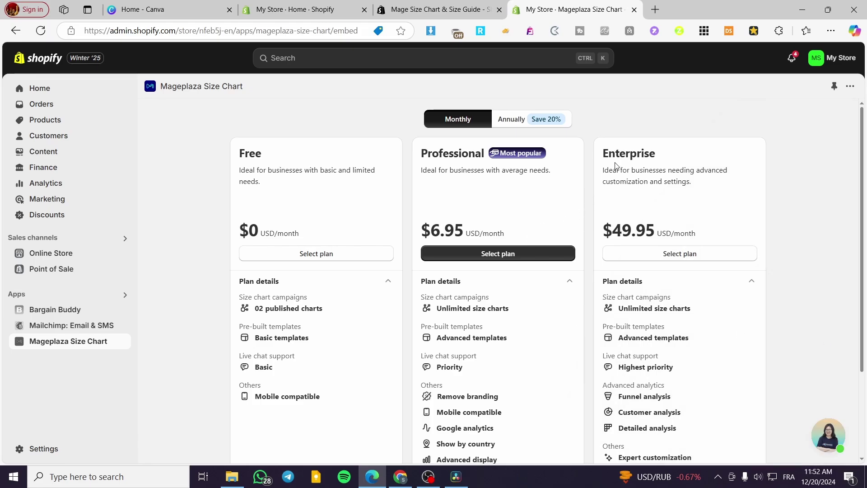
click(316, 256)
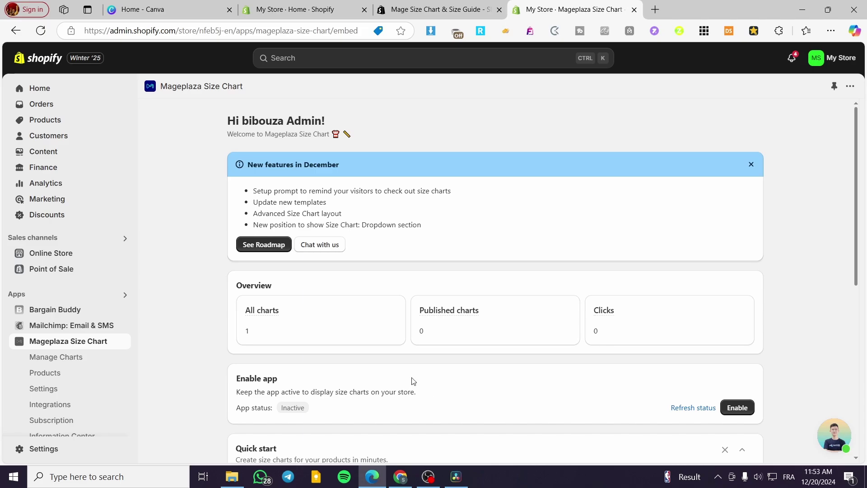
- Dismiss the new features banner and enable the app embed in the Dawn theme
click(751, 164)
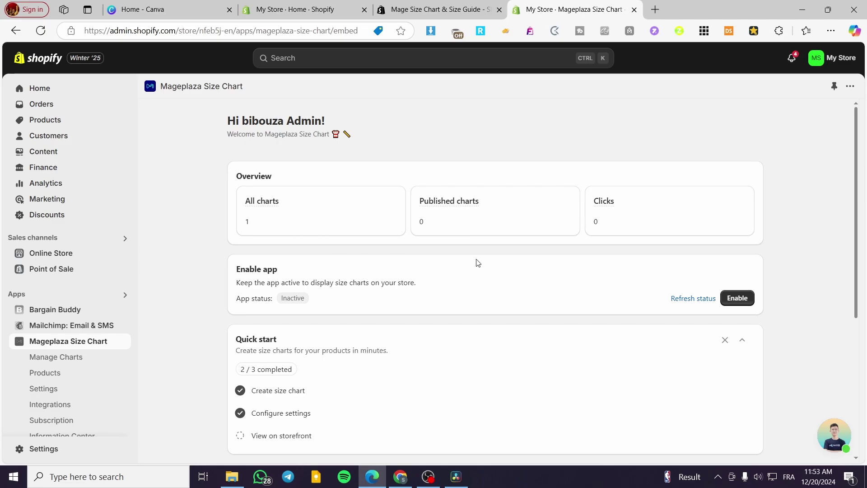
scroll(270, 192, down, 3)
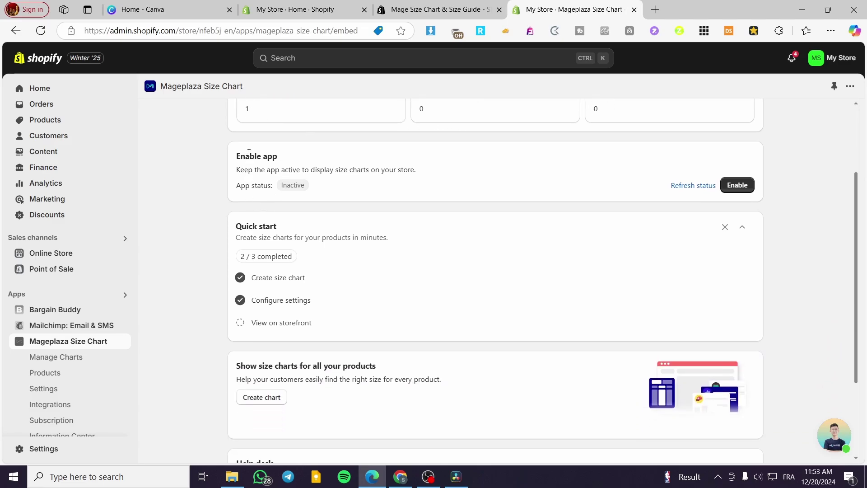
drag(231, 160, 293, 158)
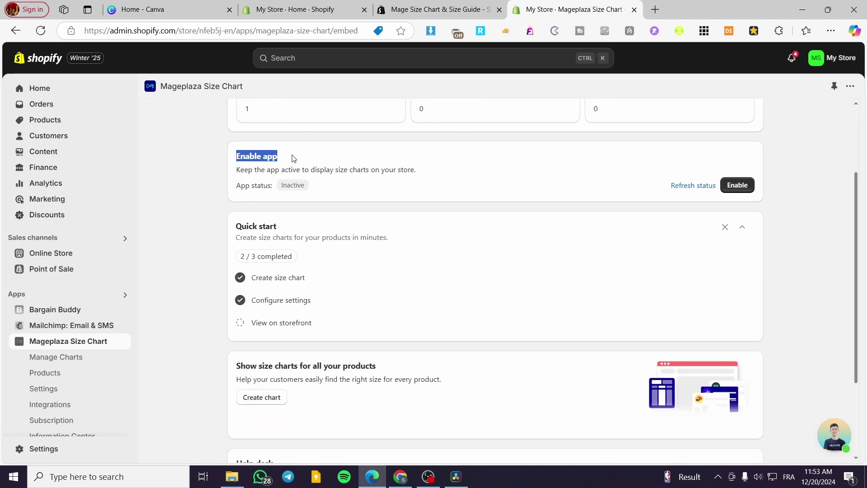
click(737, 185)
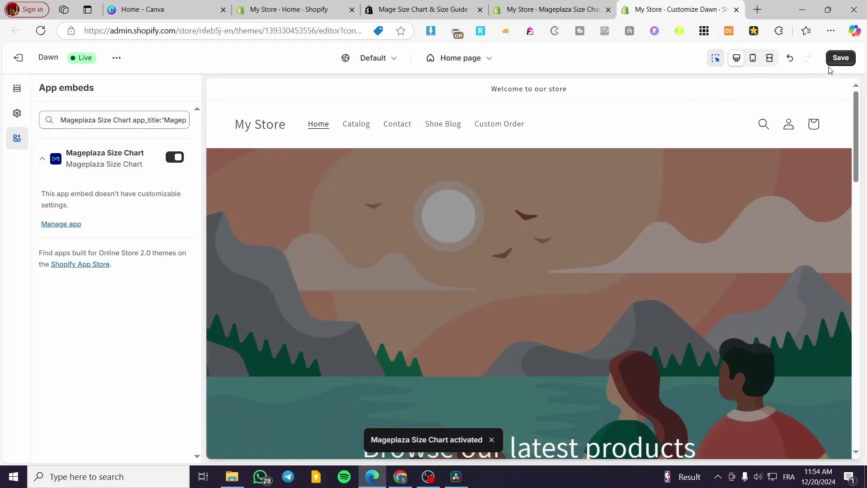
- Save the Dawn theme with the size chart embed on and close its tab
click(841, 58)
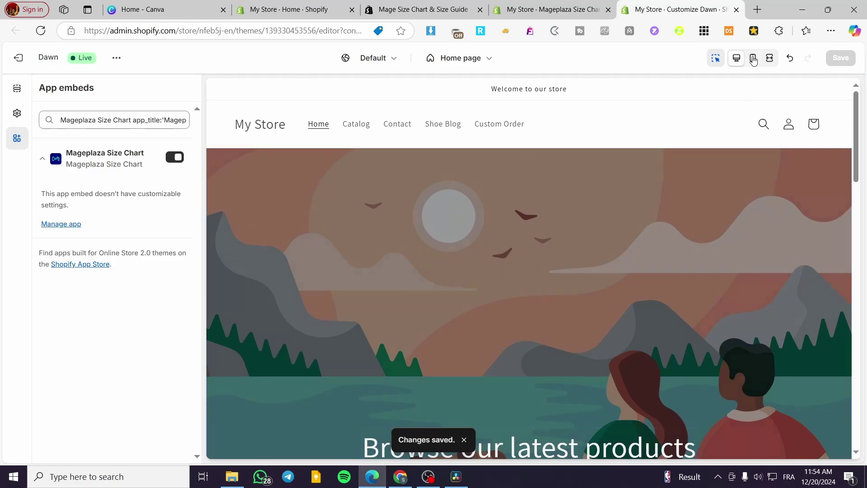
click(737, 9)
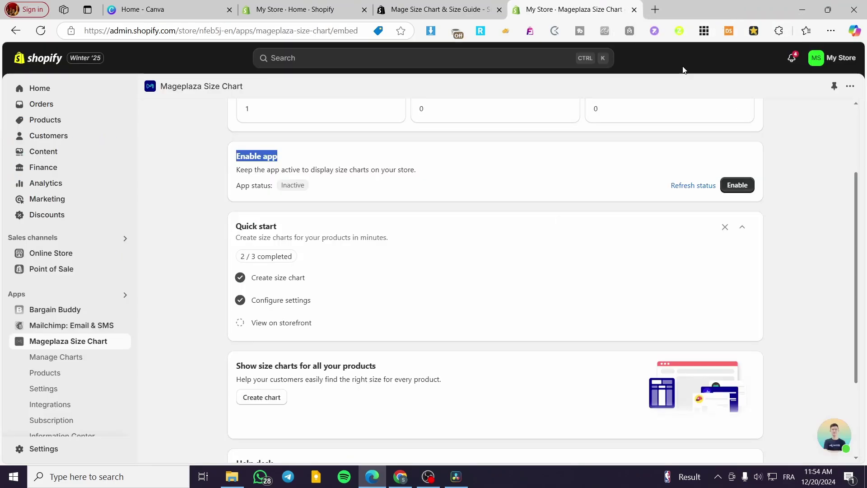
- Refresh the app status, expand the Quick start steps, and go to Manage charts
click(686, 186)
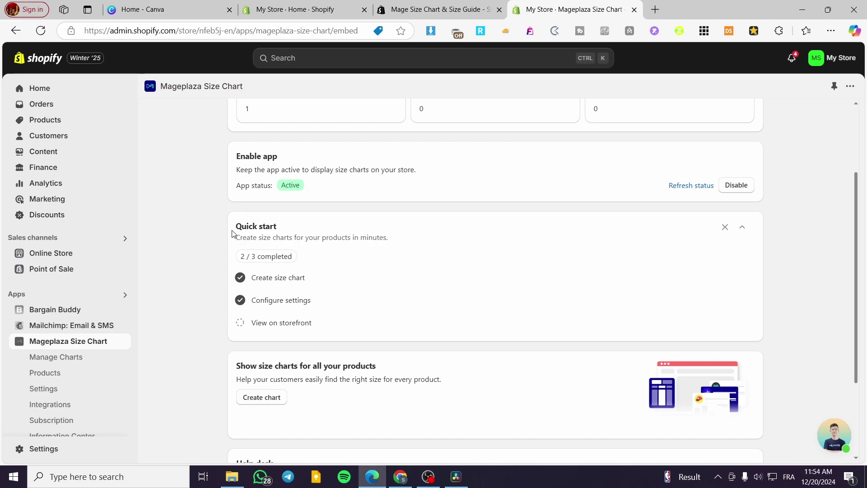
click(260, 281)
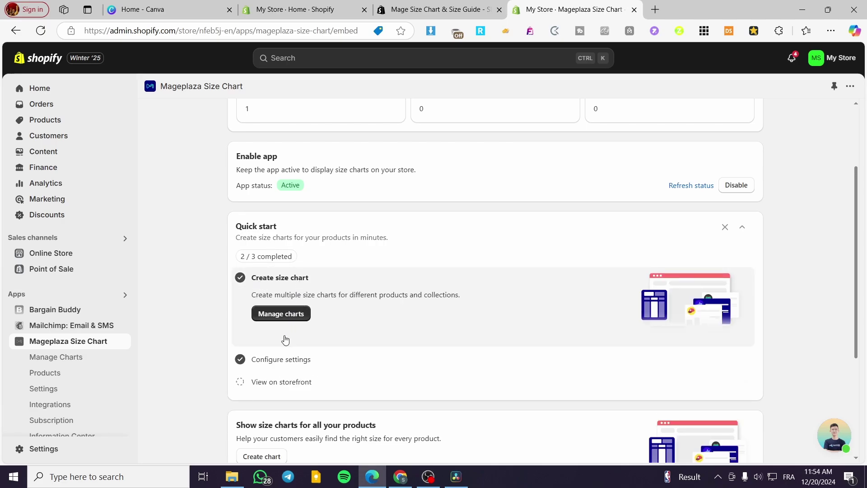
click(272, 364)
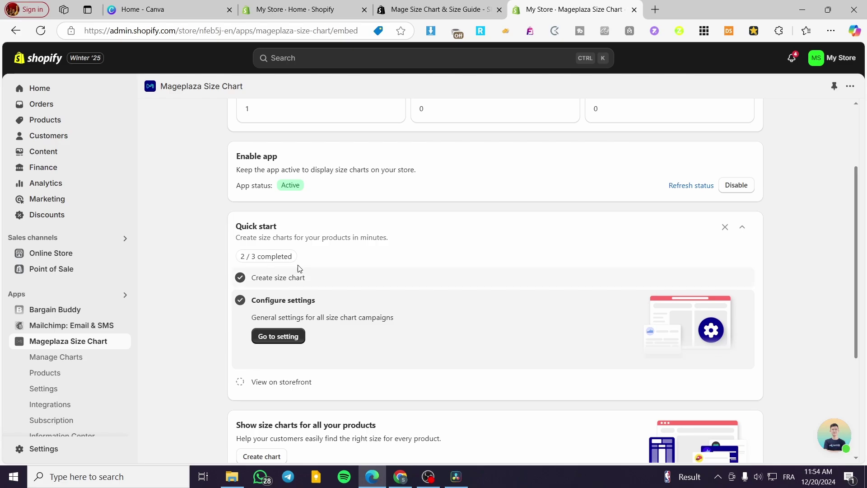
click(299, 277)
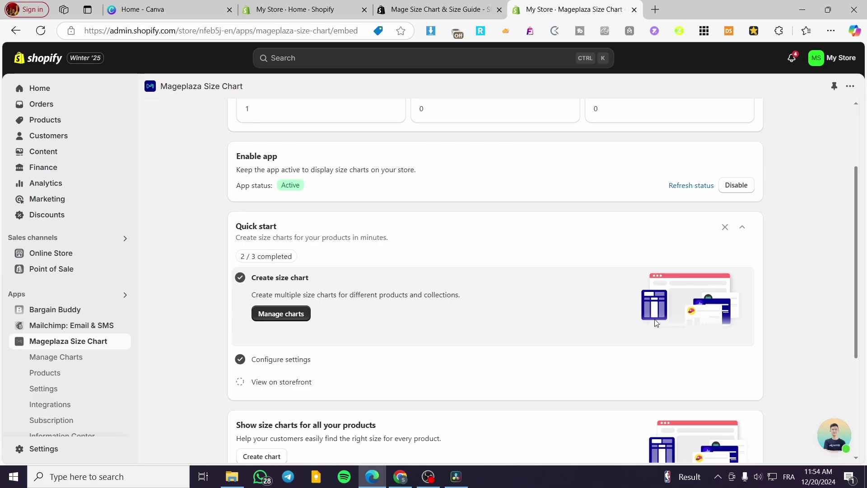
click(294, 315)
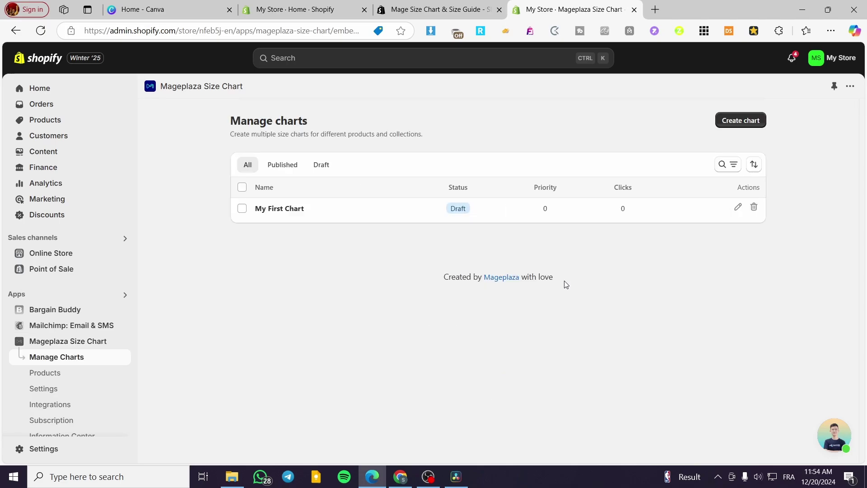
- Open My First Chart in the chart editor and look over its settings
click(288, 212)
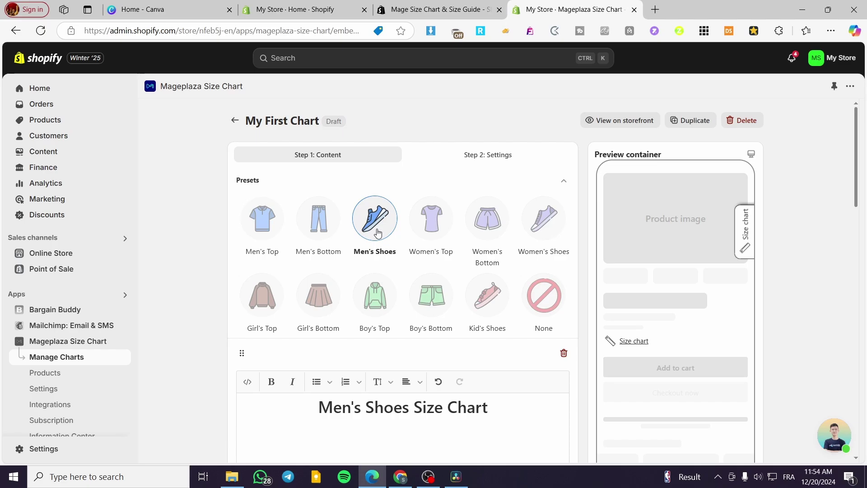
scroll(378, 232, down, 10)
scroll(377, 232, up, 10)
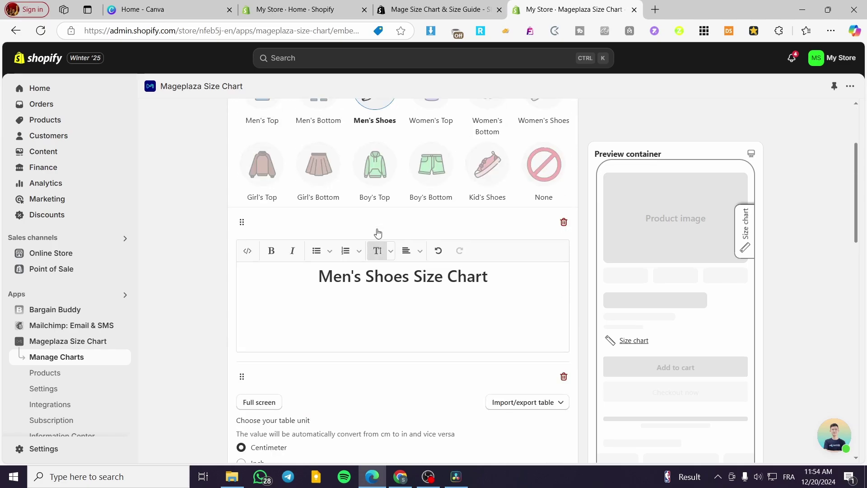
scroll(458, 343, down, 11)
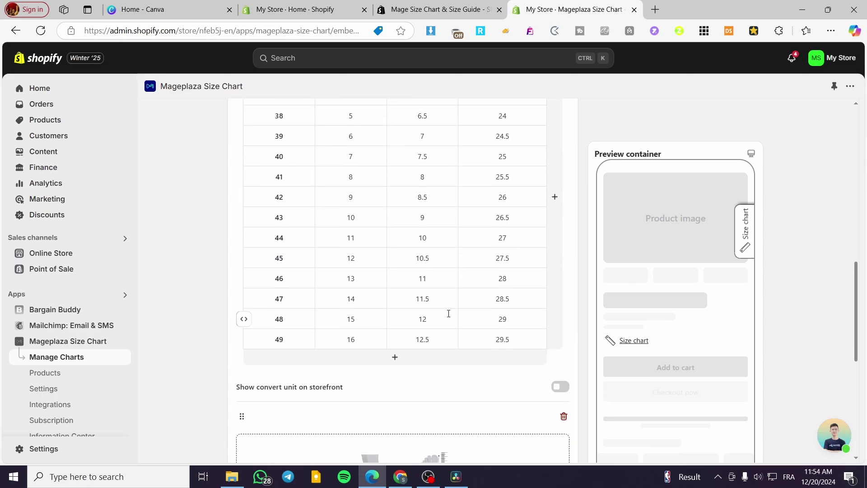
scroll(447, 312, up, 5)
scroll(442, 298, up, 6)
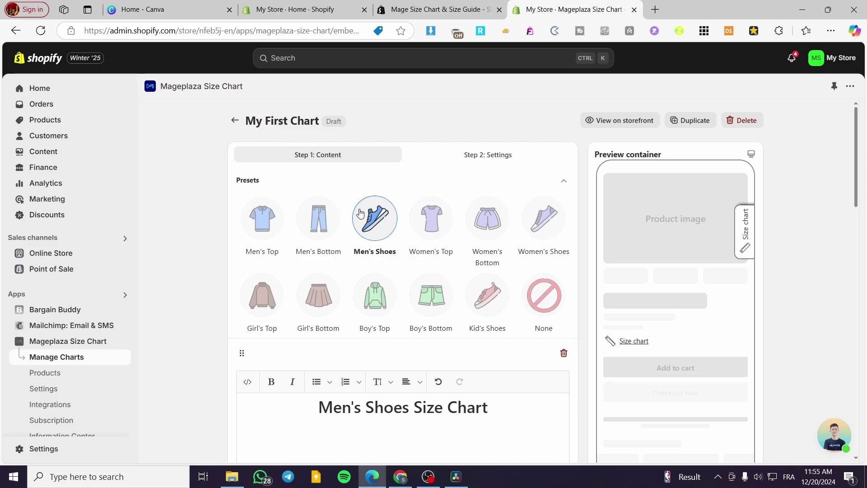
- Try the Men's Bottom preset and review its size table
click(326, 231)
scroll(414, 267, down, 6)
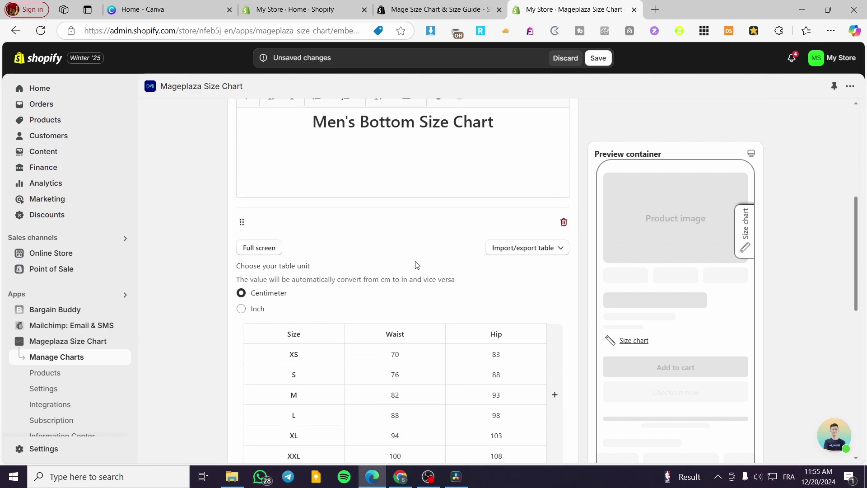
scroll(361, 251, up, 3)
scroll(397, 248, down, 6)
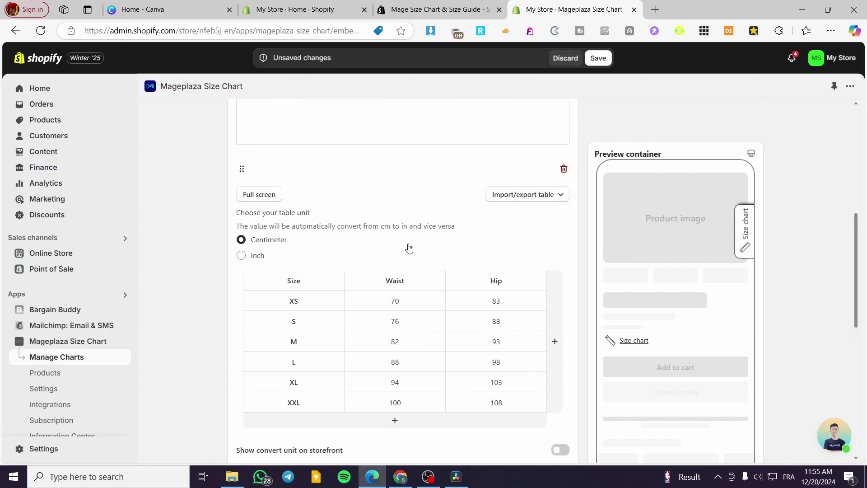
scroll(424, 280, up, 3)
scroll(406, 274, up, 2)
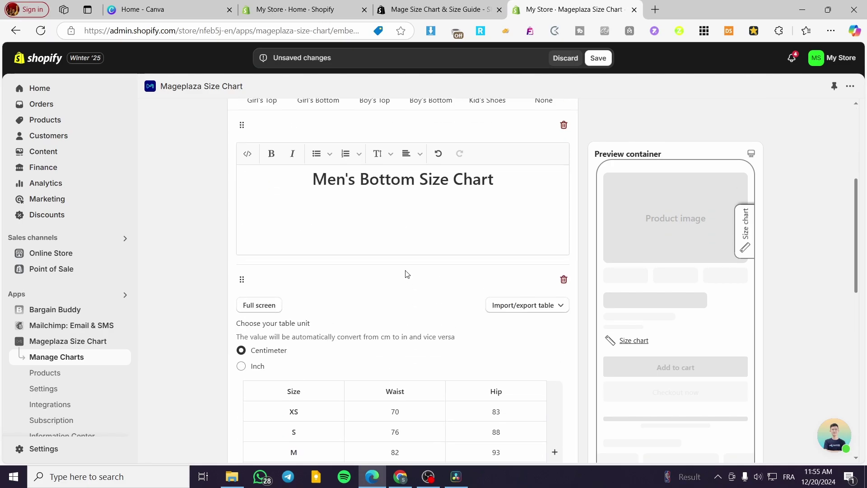
scroll(404, 273, down, 2)
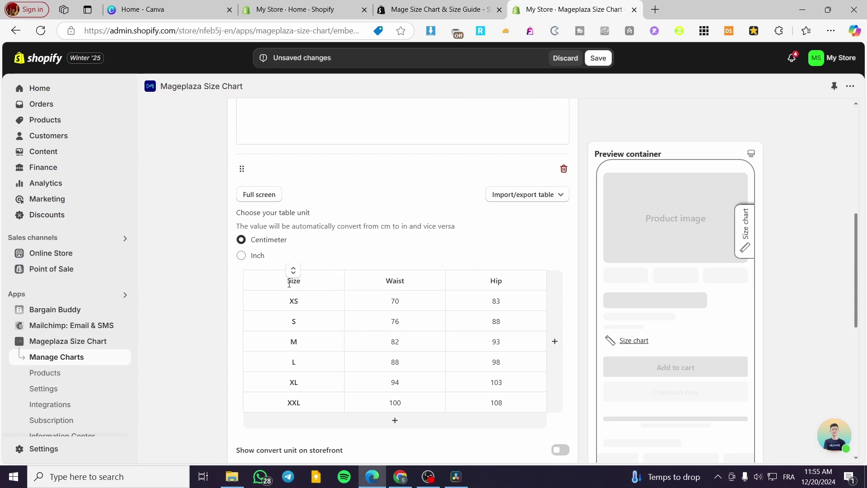
- Toggle the table values between inches and centimeters, ending on centimeters
click(257, 258)
click(279, 242)
click(257, 255)
click(276, 240)
scroll(496, 236, down, 1)
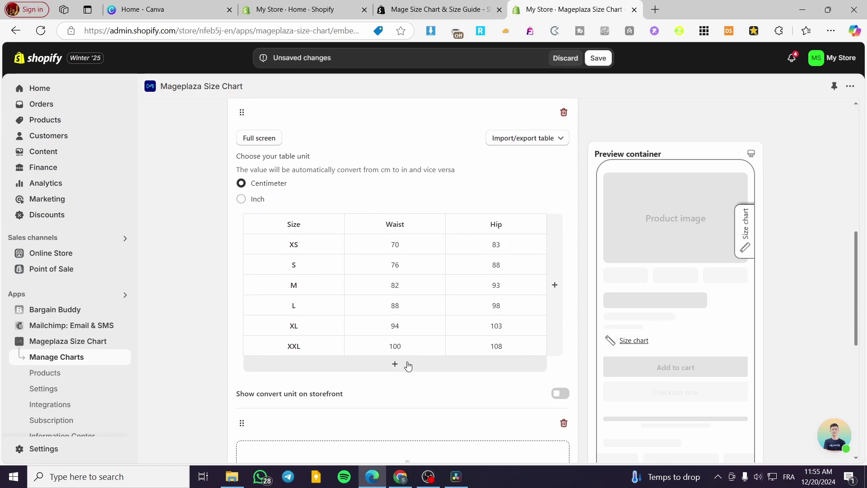
- Add an empty row below XXL, then apply the Men's Shoes preset
click(411, 363)
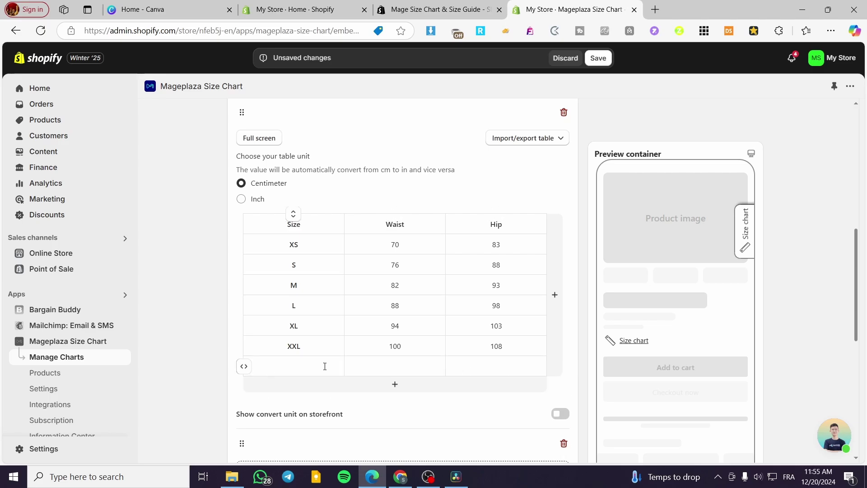
scroll(433, 297, up, 2)
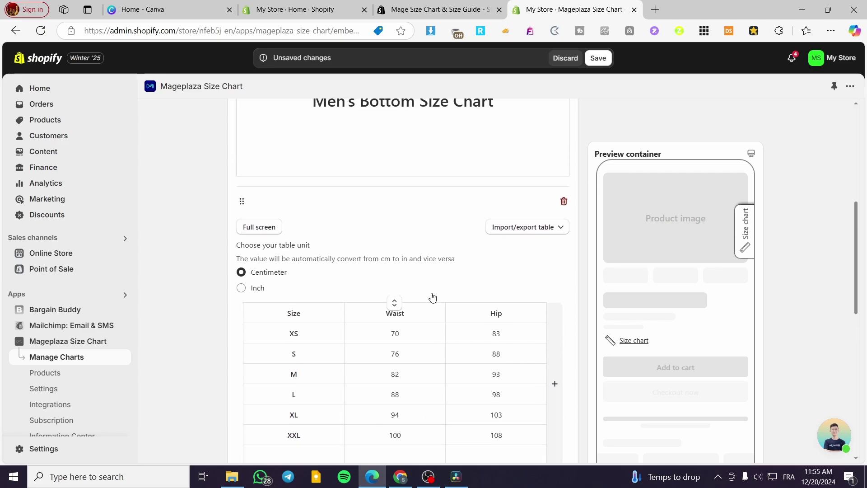
scroll(432, 297, up, 5)
click(383, 176)
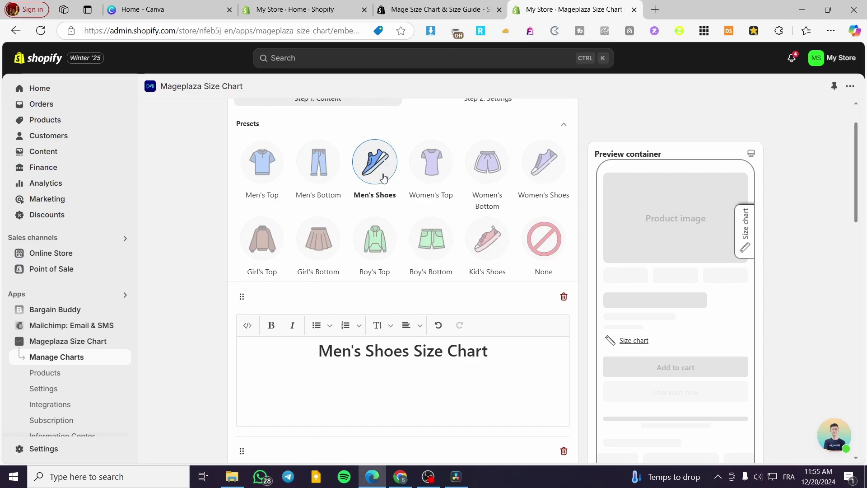
scroll(386, 189, down, 7)
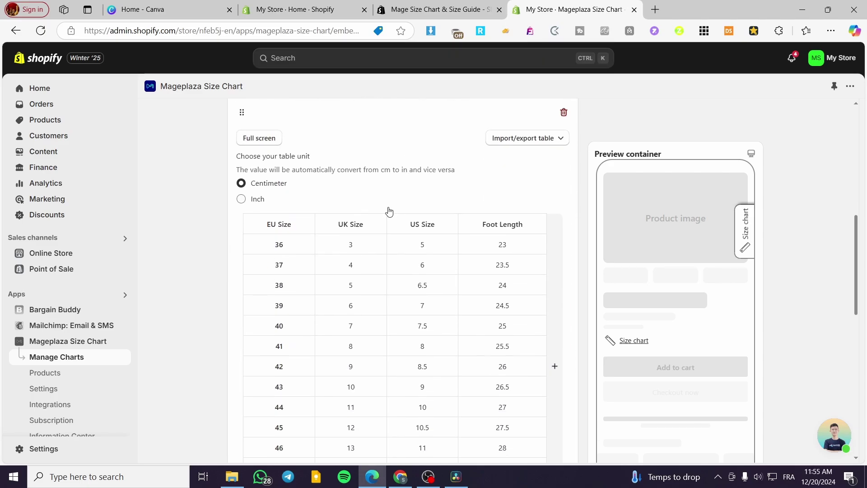
click(256, 200)
click(267, 185)
scroll(526, 223, down, 5)
scroll(474, 267, up, 6)
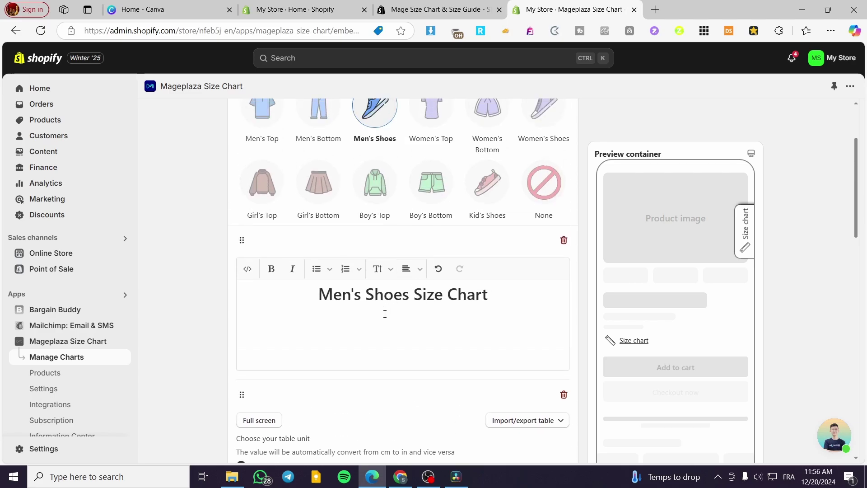
scroll(434, 343, up, 2)
scroll(375, 359, down, 1)
click(631, 343)
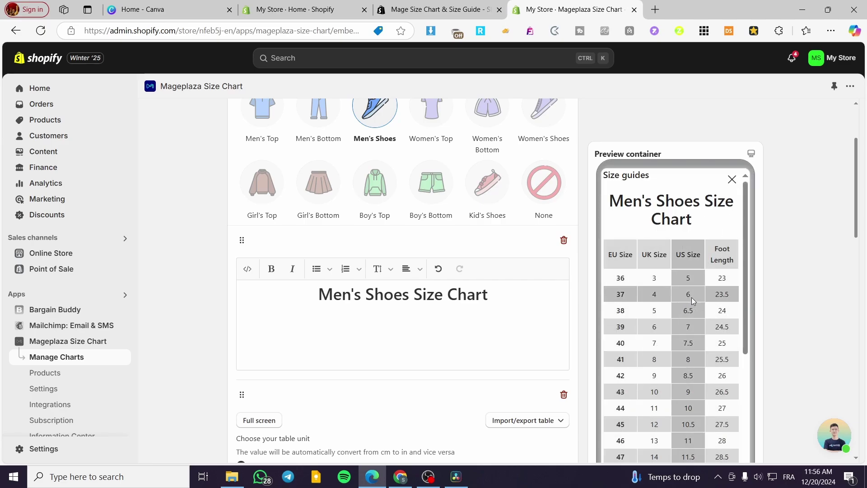
click(731, 179)
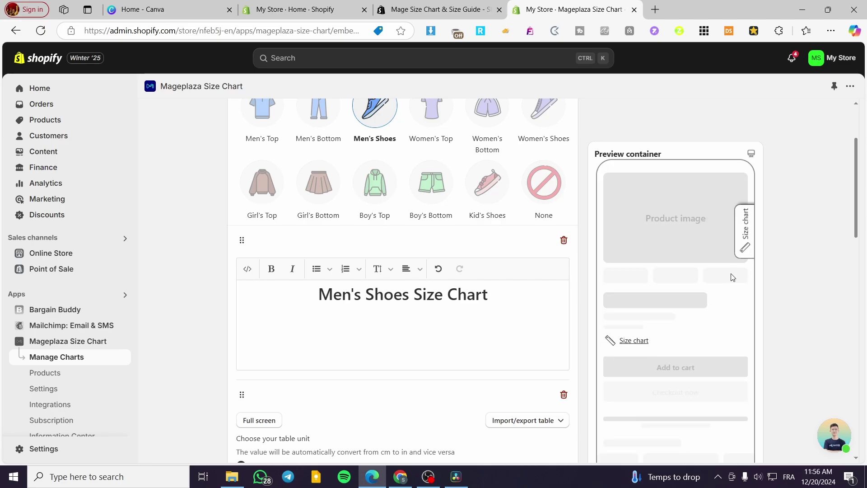
click(745, 228)
click(733, 180)
scroll(396, 287, up, 3)
click(499, 302)
scroll(429, 323, down, 6)
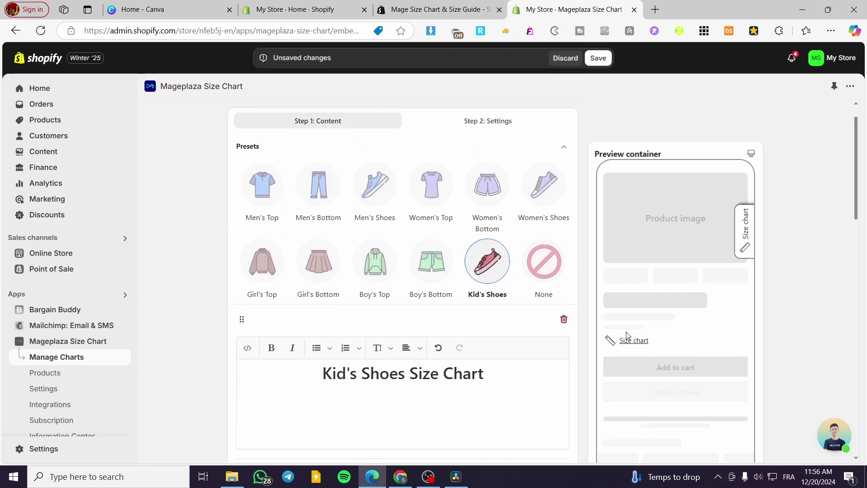
scroll(451, 298, up, 5)
scroll(480, 194, up, 3)
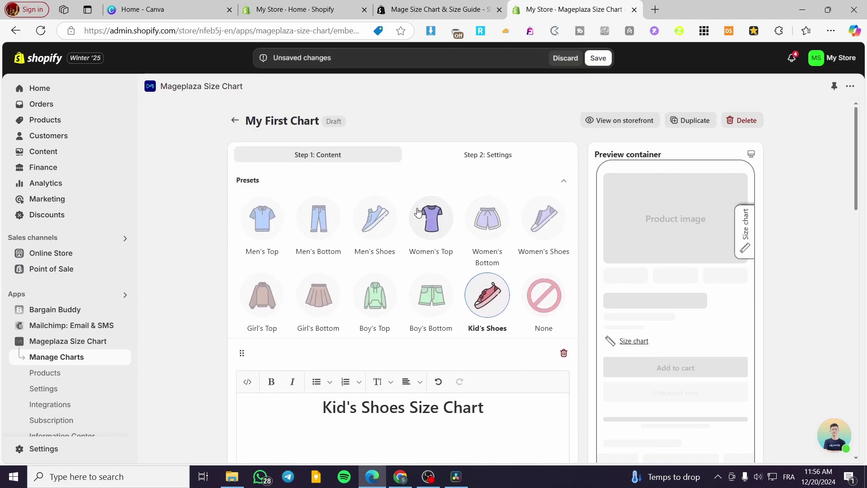
click(373, 236)
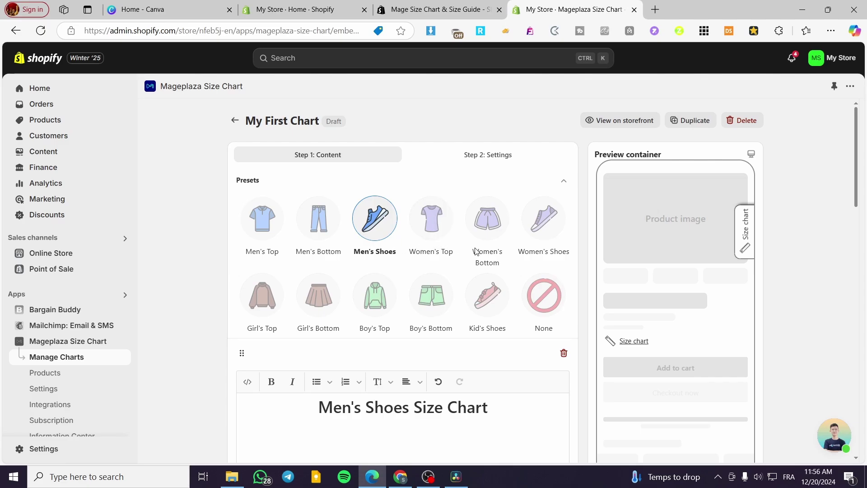
scroll(447, 289, down, 15)
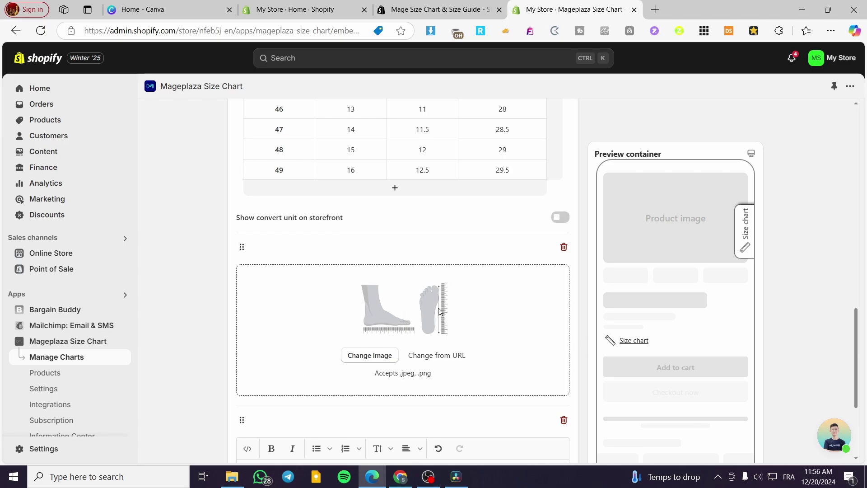
scroll(416, 312, up, 15)
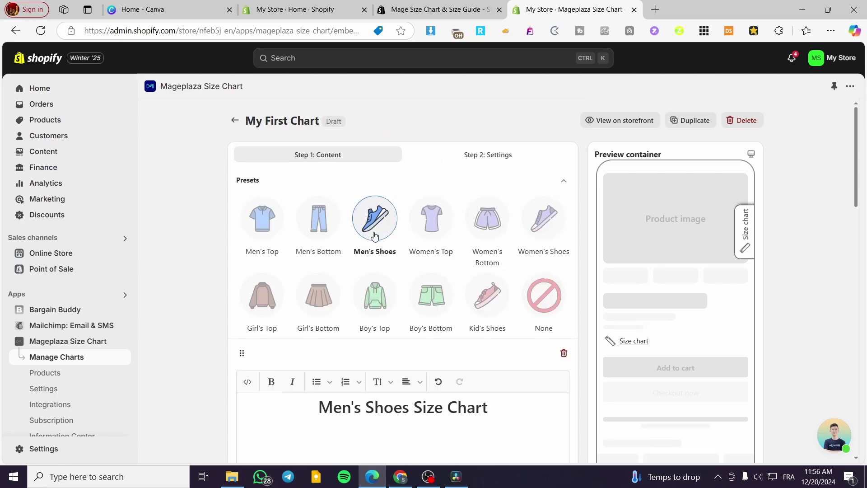
click(337, 224)
scroll(461, 226, down, 15)
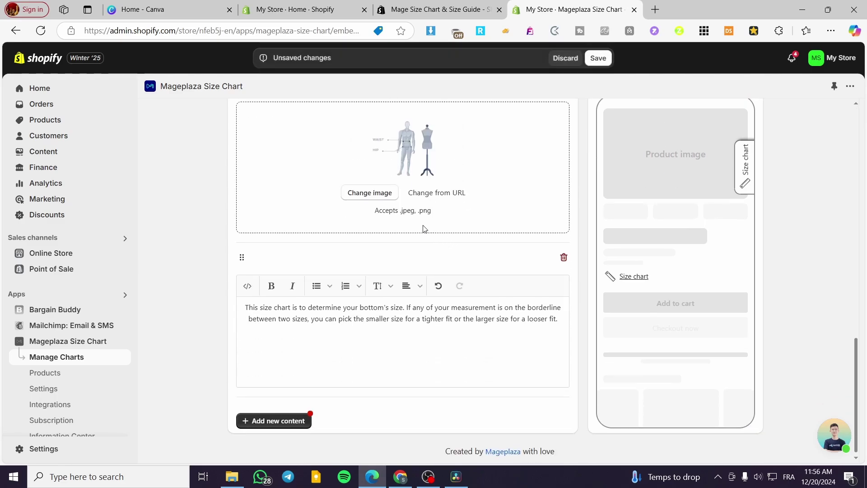
scroll(424, 226, up, 4)
scroll(423, 323, up, 10)
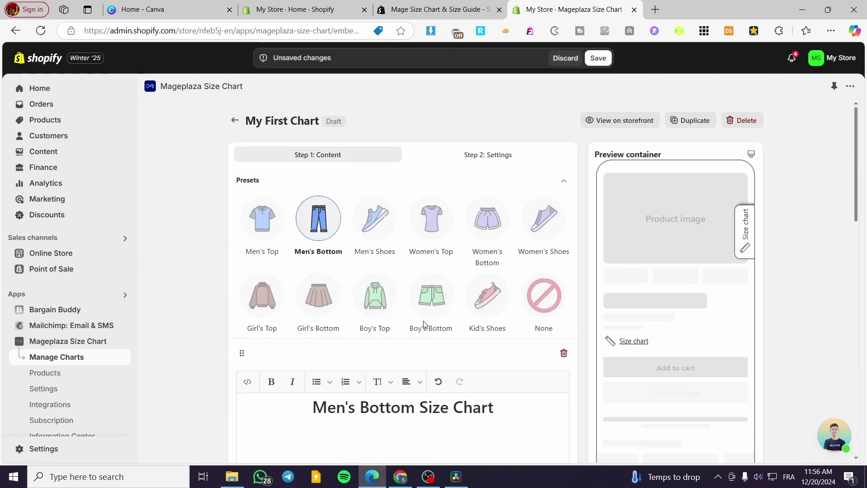
click(375, 219)
scroll(384, 302, down, 10)
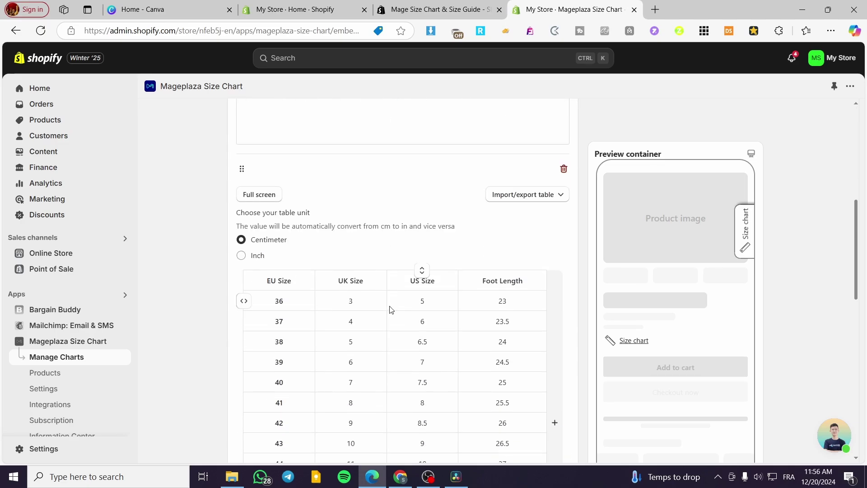
scroll(395, 247, down, 8)
scroll(410, 300, up, 18)
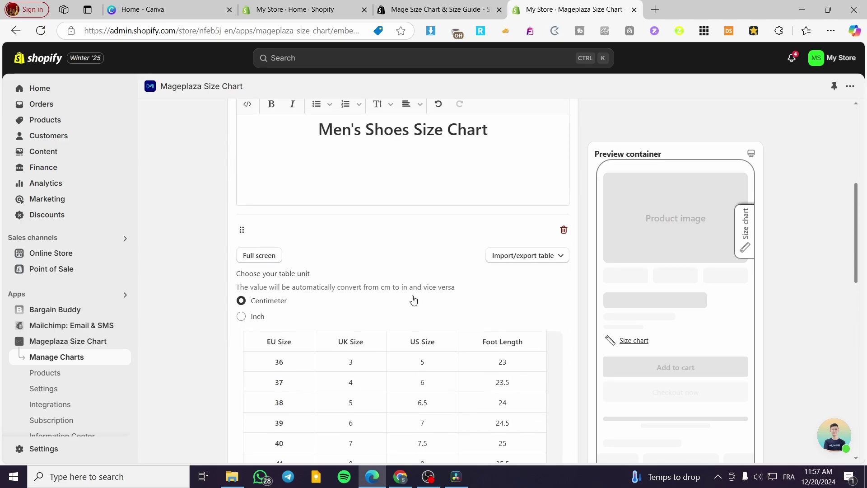
click(488, 299)
scroll(435, 289, down, 10)
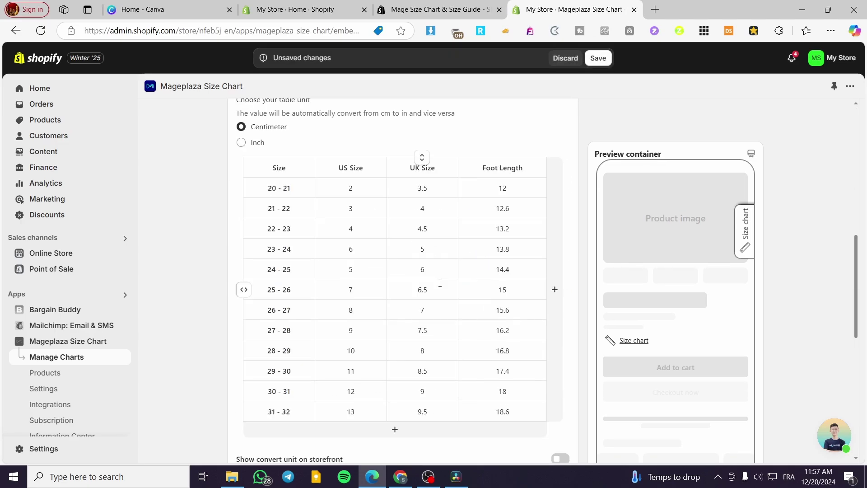
scroll(424, 225, up, 10)
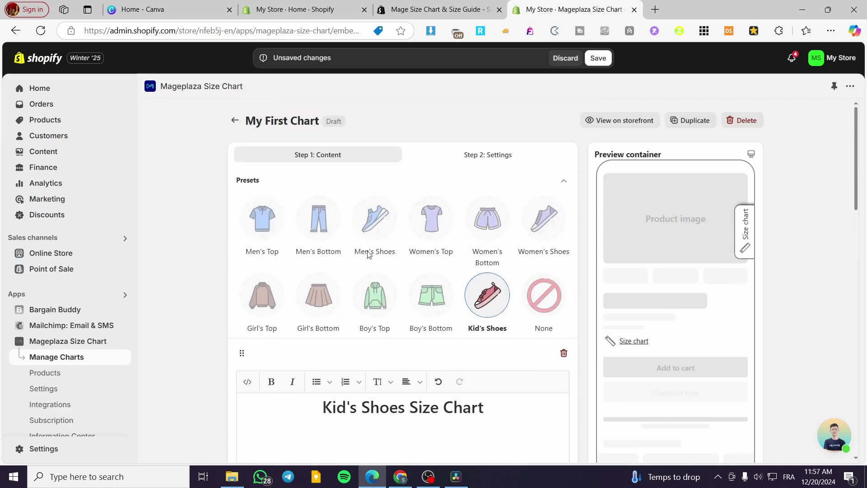
click(388, 225)
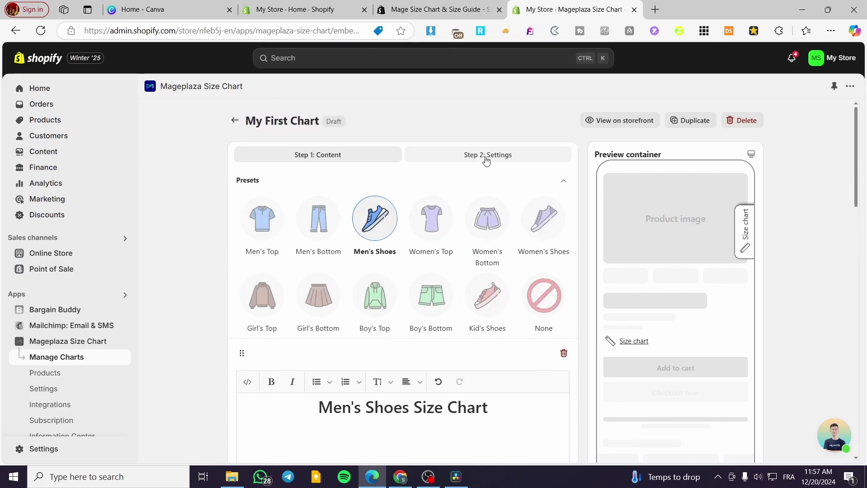
scroll(445, 282, down, 1)
scroll(446, 282, down, 15)
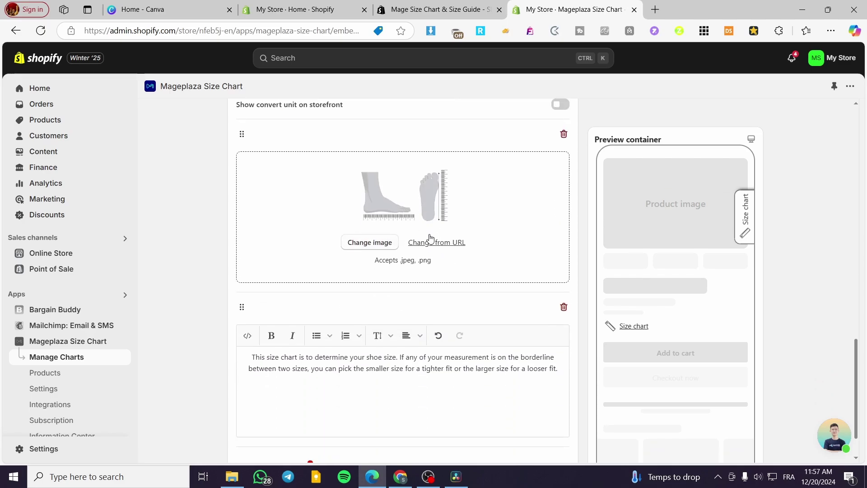
scroll(242, 239, up, 3)
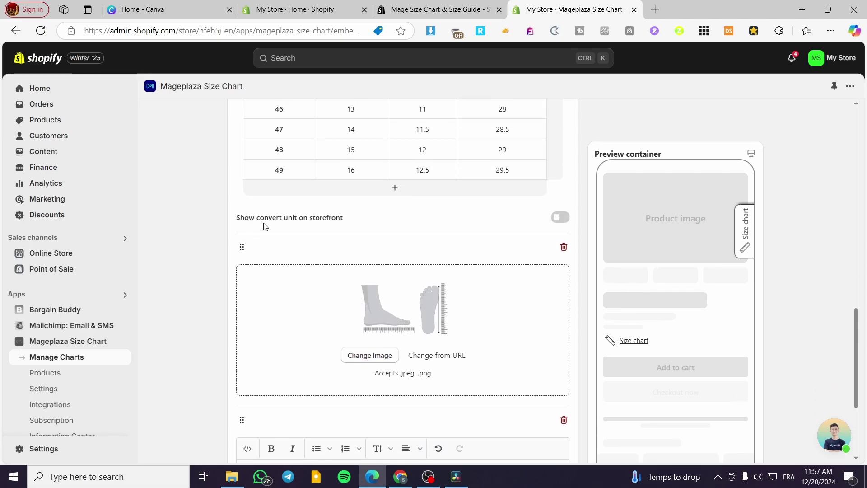
click(562, 218)
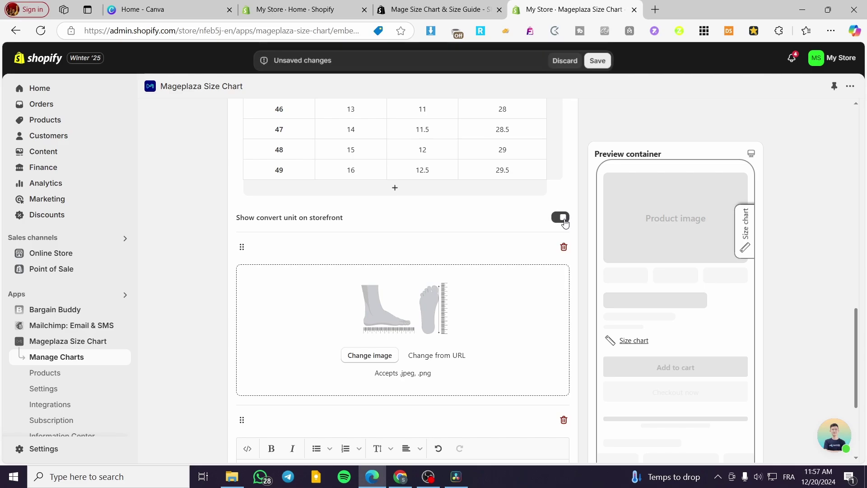
click(562, 218)
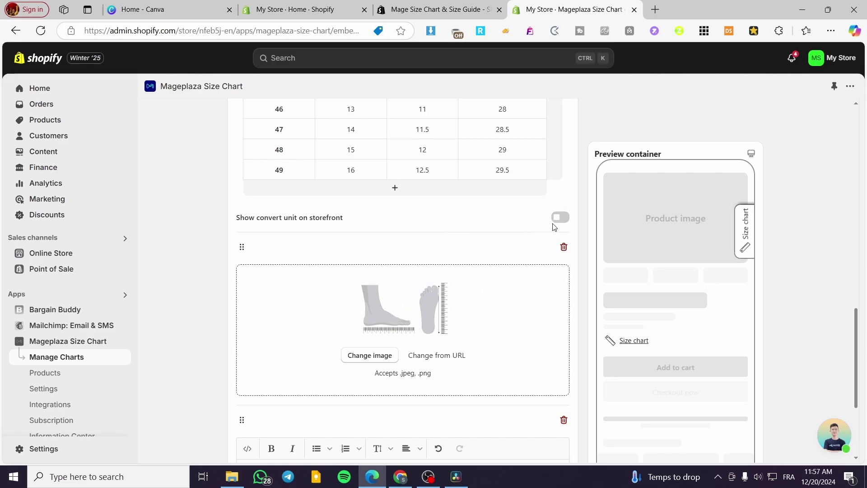
scroll(443, 245, down, 4)
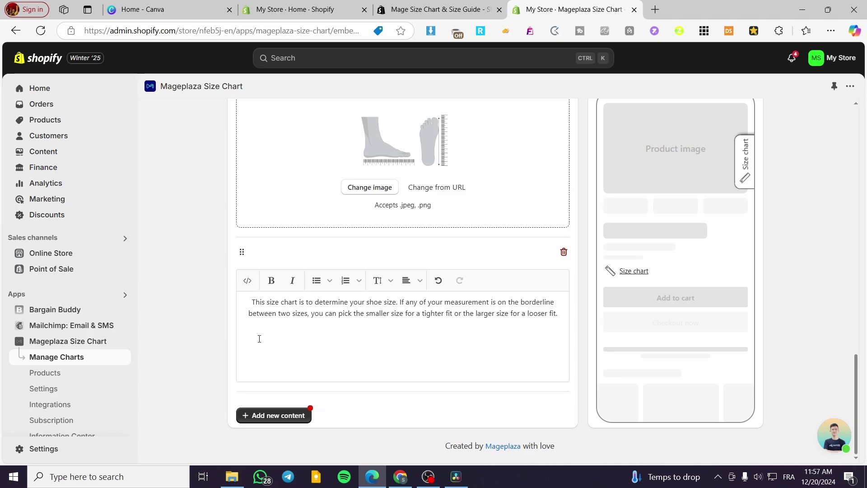
click(259, 313)
drag(250, 301, 555, 316)
click(550, 329)
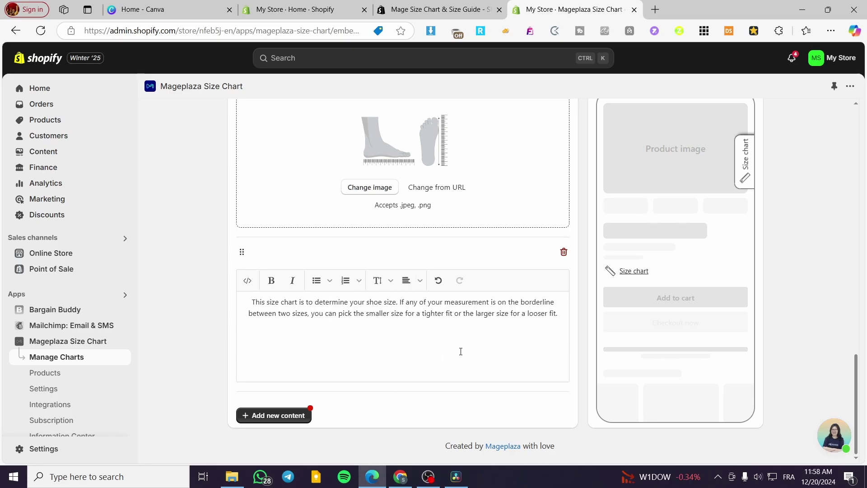
scroll(460, 351, up, 20)
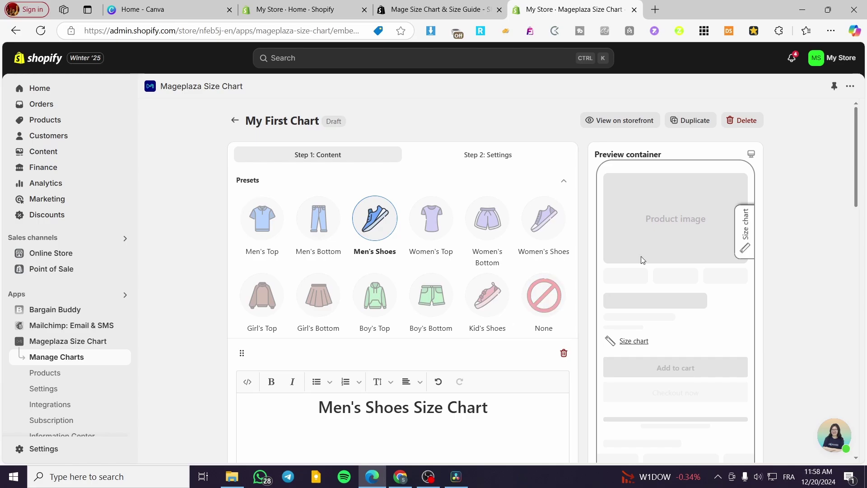
- Preview the Casual Shoe product page on the storefront
click(632, 121)
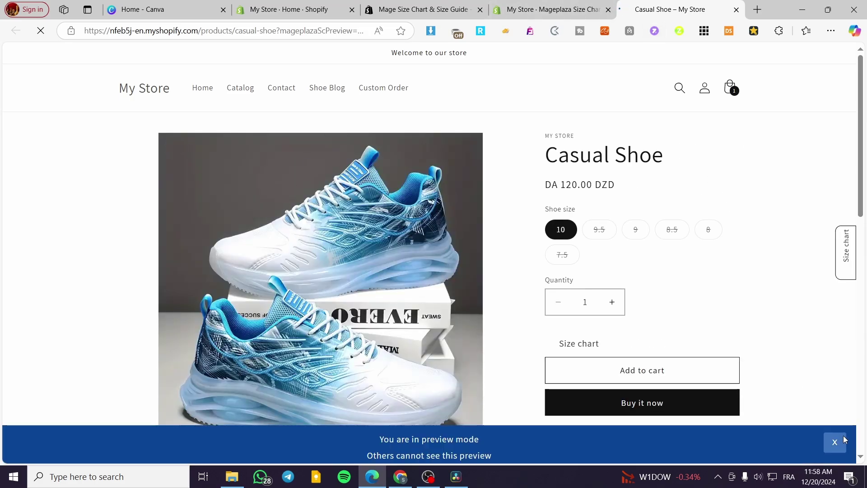
scroll(450, 234, down, 1)
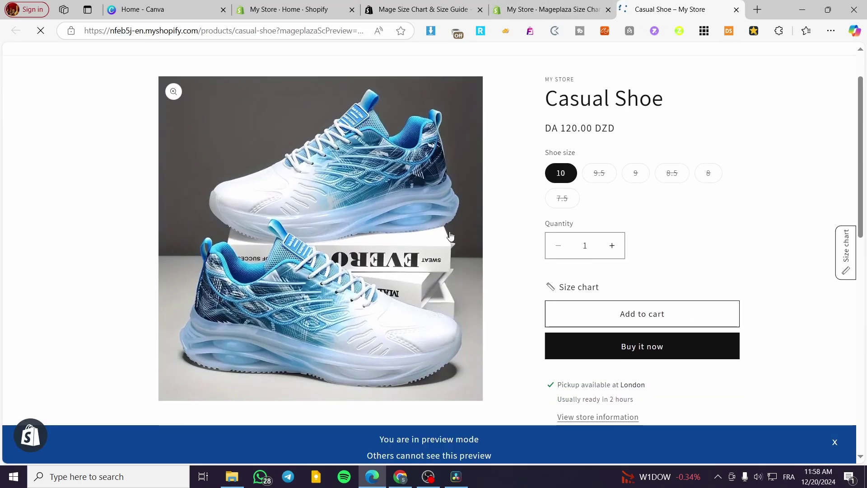
scroll(447, 231, down, 2)
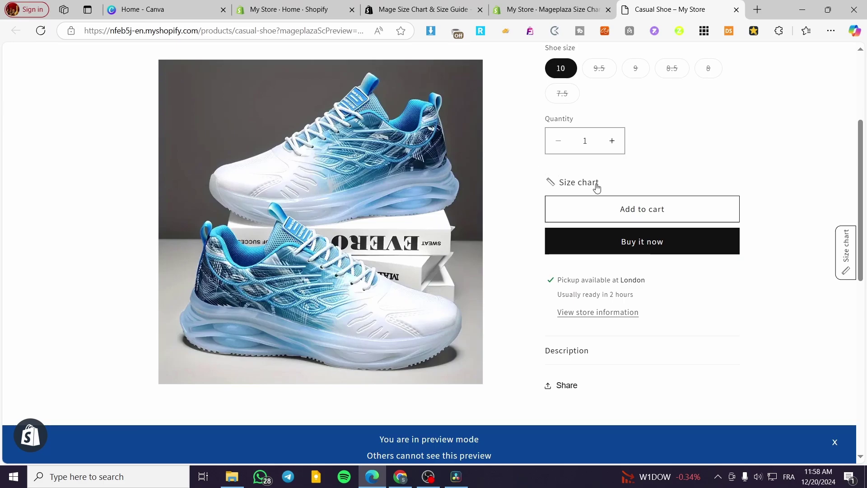
scroll(573, 225, up, 1)
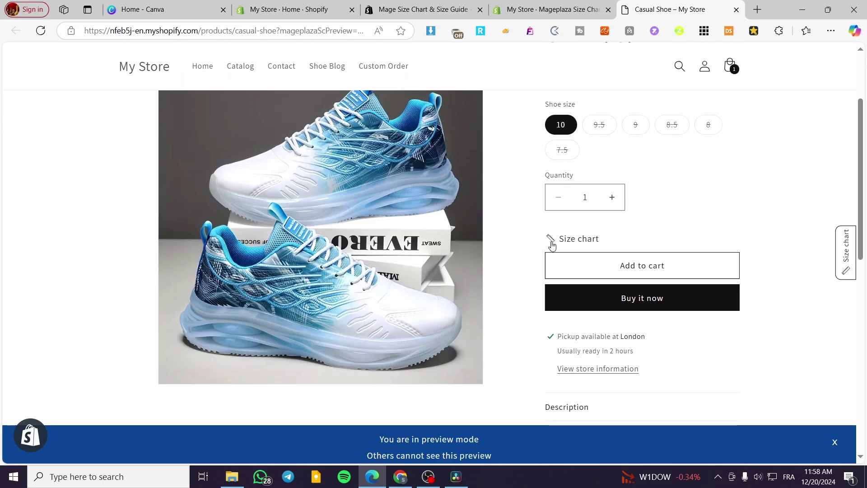
- Review the Men's Shoes Size Chart in Casual Shoe's size guide popup, then close it
click(584, 238)
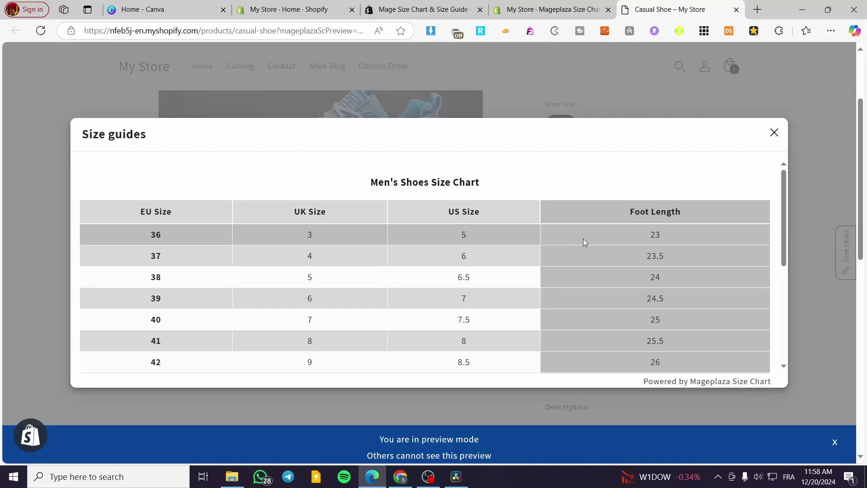
scroll(565, 217, down, 10)
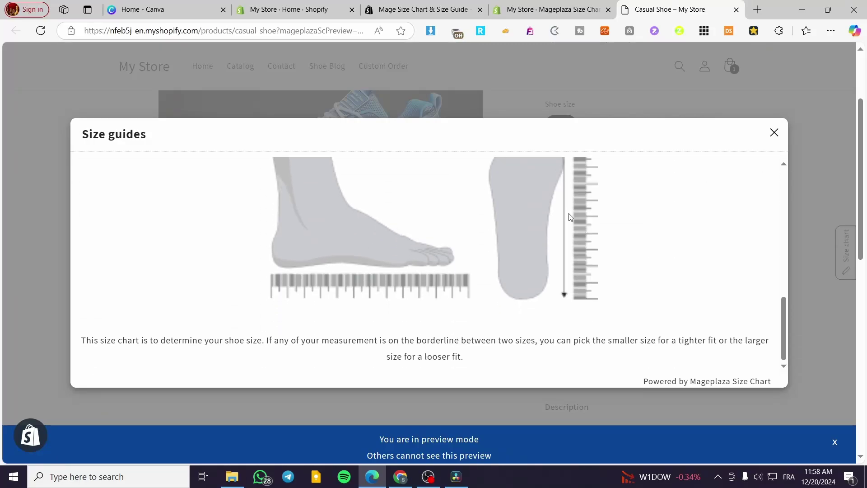
scroll(383, 271, up, 10)
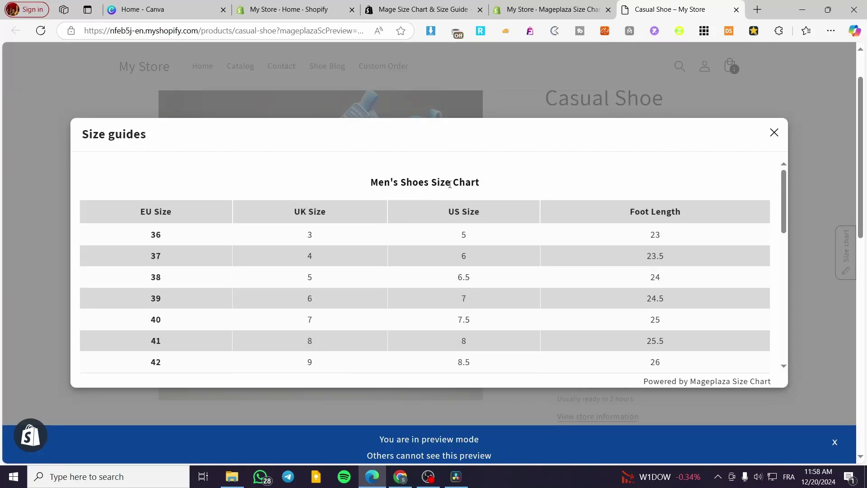
drag(484, 186, 365, 183)
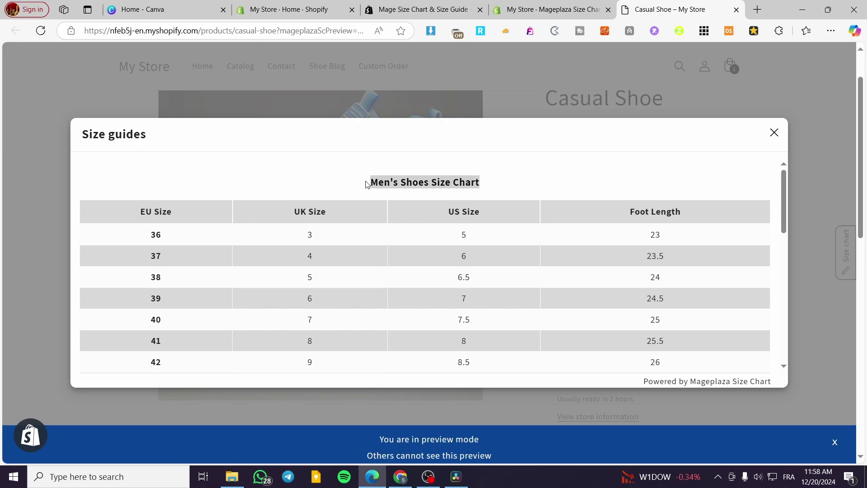
scroll(498, 189, down, 1)
scroll(498, 190, down, 4)
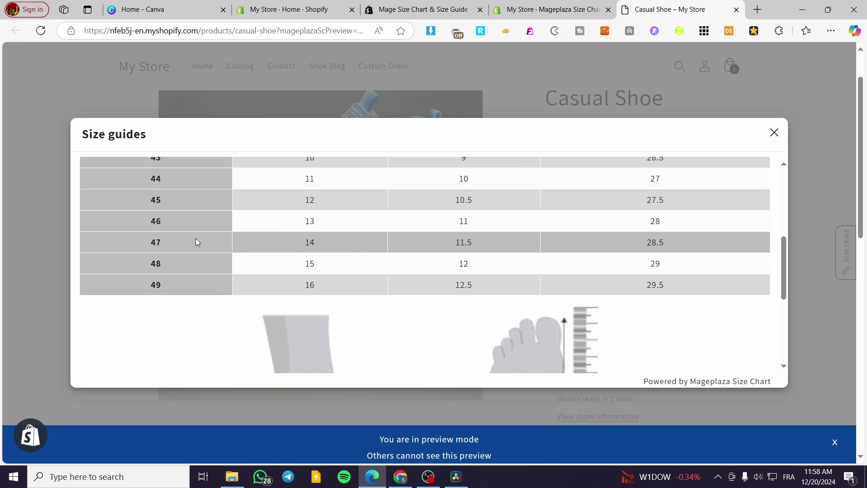
scroll(470, 241, up, 5)
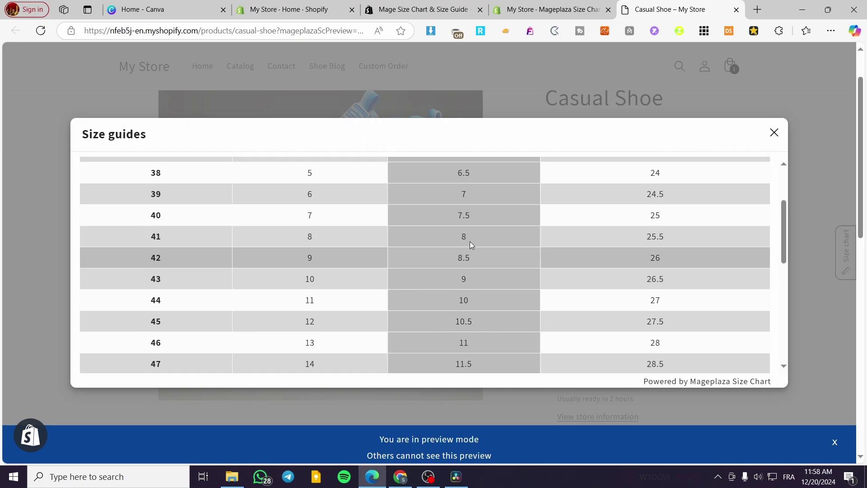
scroll(470, 265, down, 5)
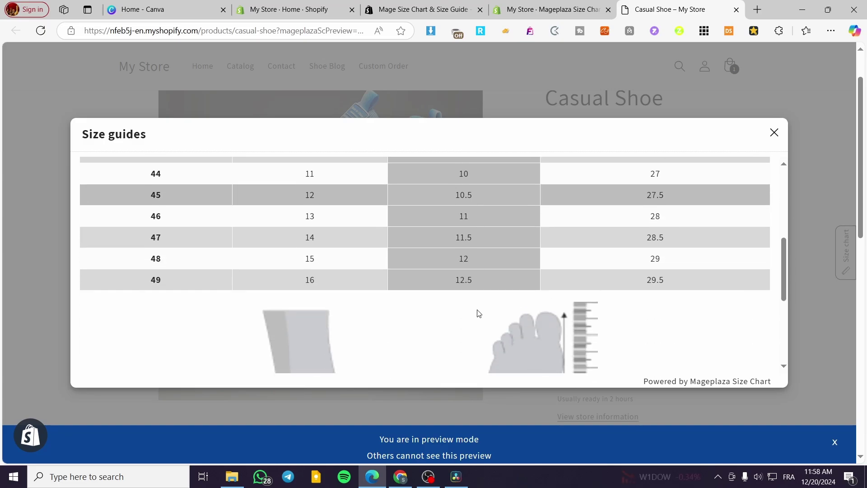
scroll(258, 275, down, 3)
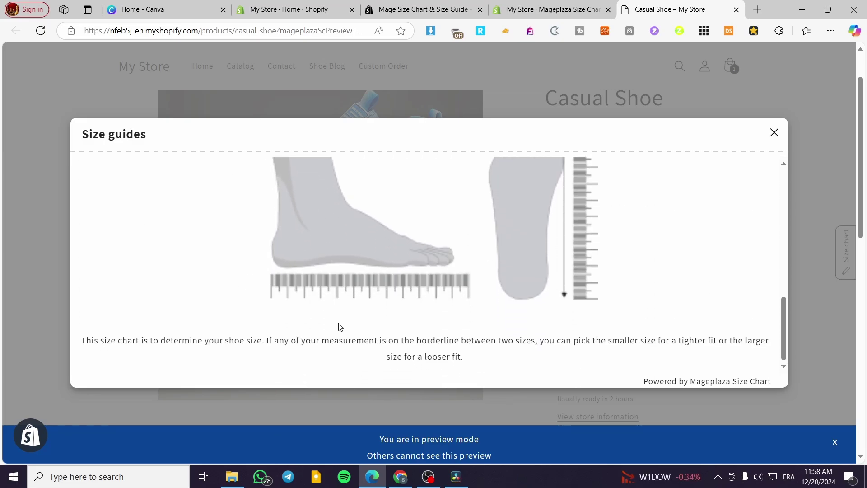
scroll(340, 326, down, 1)
click(774, 132)
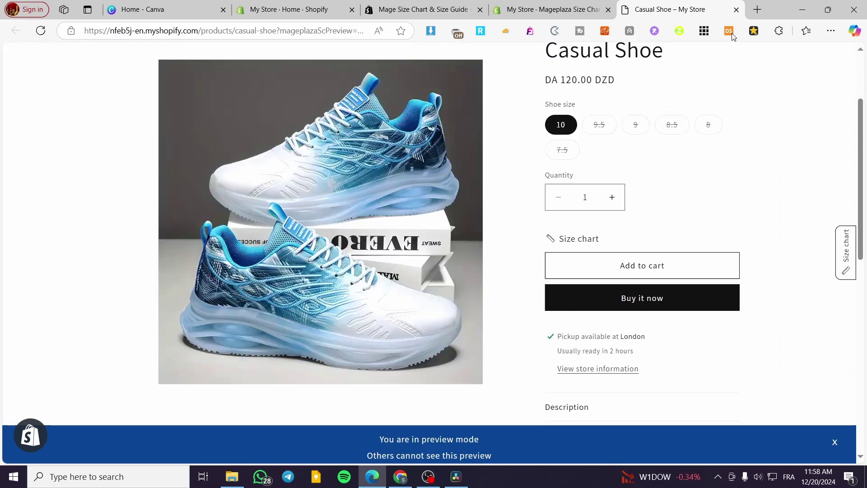
- Close the storefront preview and try the Girl's Bottom preset in My First Chart
click(736, 10)
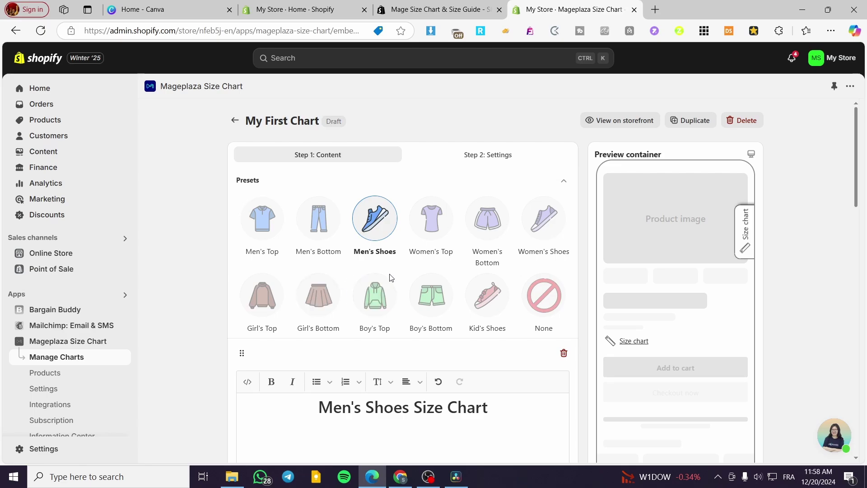
click(316, 310)
scroll(396, 237, down, 4)
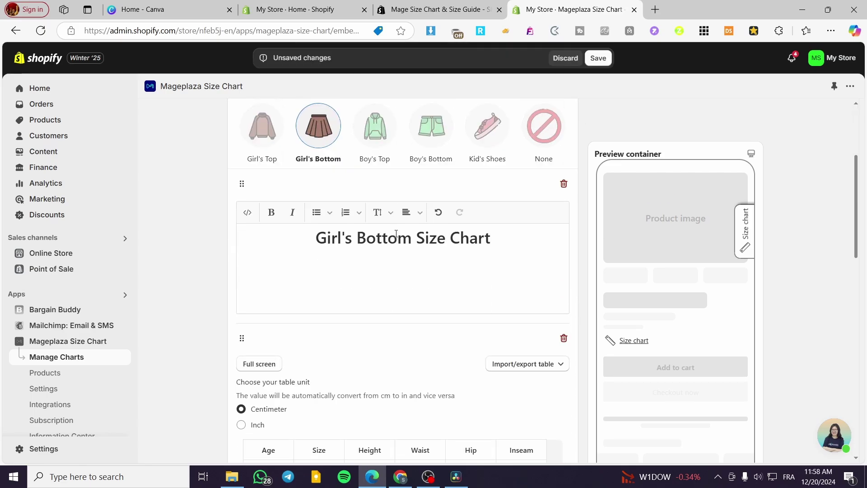
scroll(412, 304, down, 15)
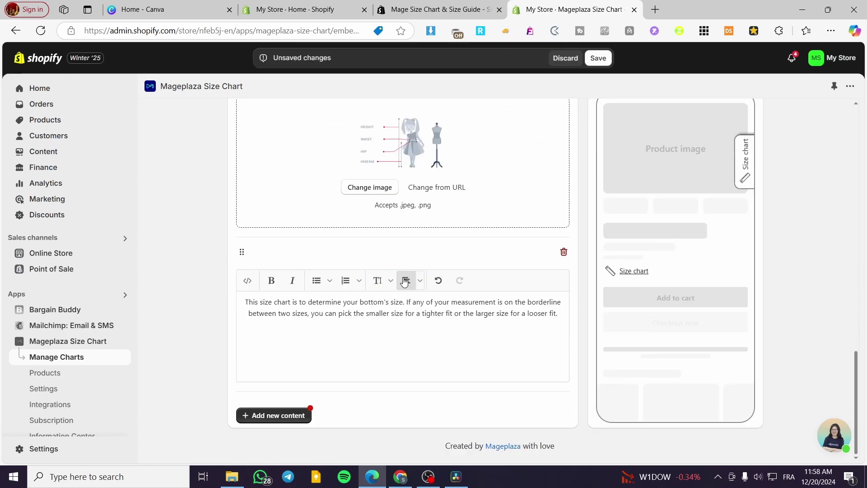
scroll(404, 281, up, 19)
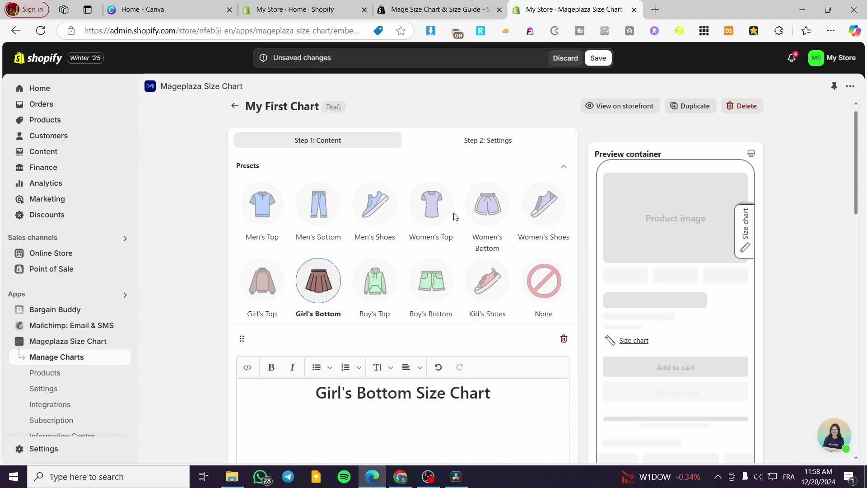
- Switch My First Chart back to the Men's Shoes preset
click(368, 212)
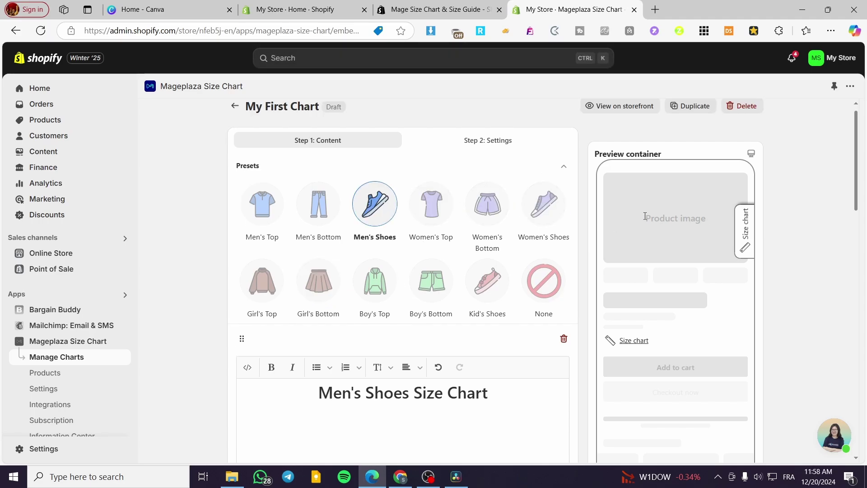
scroll(361, 219, down, 5)
scroll(362, 219, down, 10)
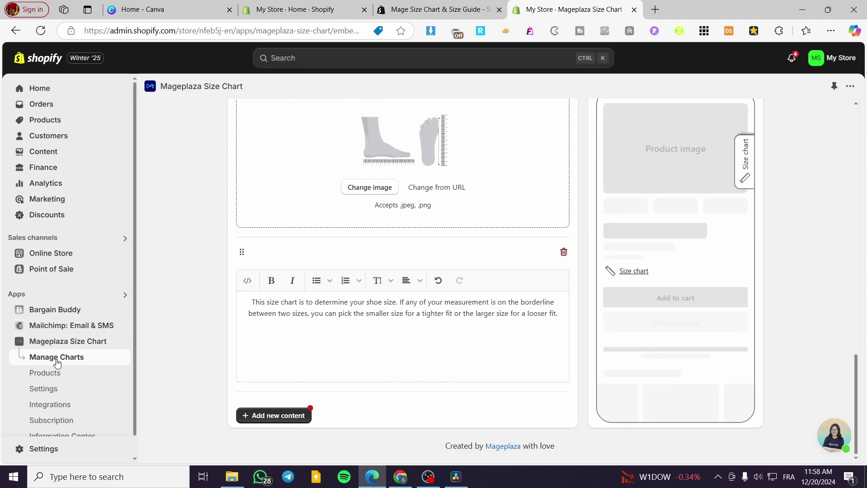
- Go to the Mageplaza Size Chart dashboard and expand the View on storefront quick start step
click(47, 346)
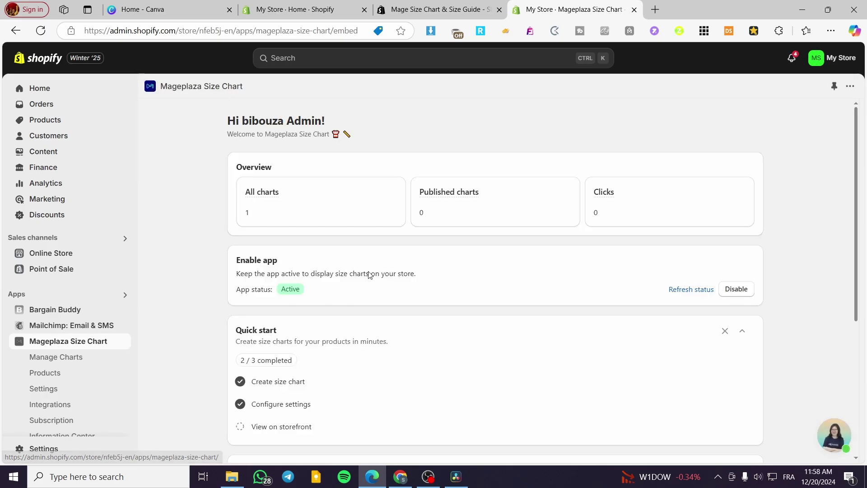
scroll(463, 304, down, 3)
scroll(464, 304, down, 1)
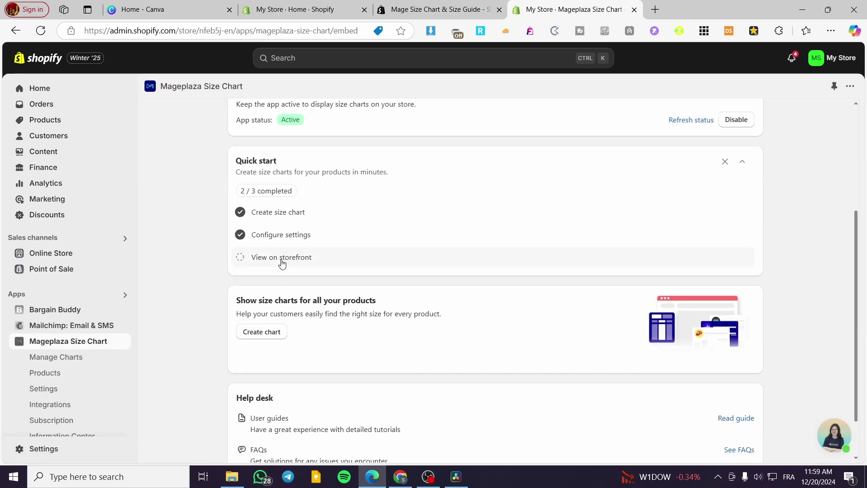
click(282, 263)
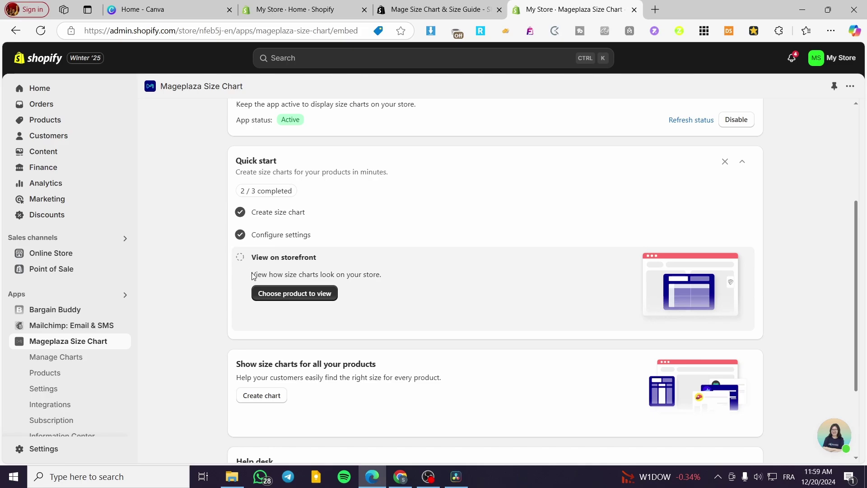
click(287, 294)
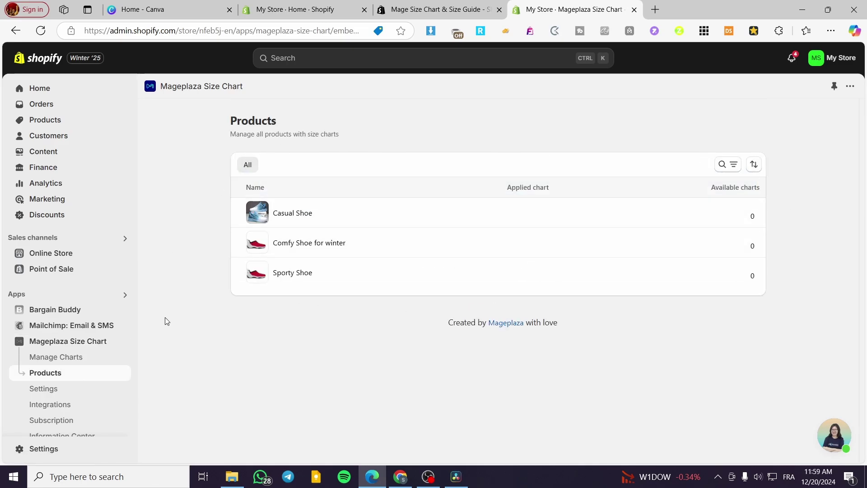
- Visit the app's chart and product lists, then return to the dashboard's Quick start card
click(68, 358)
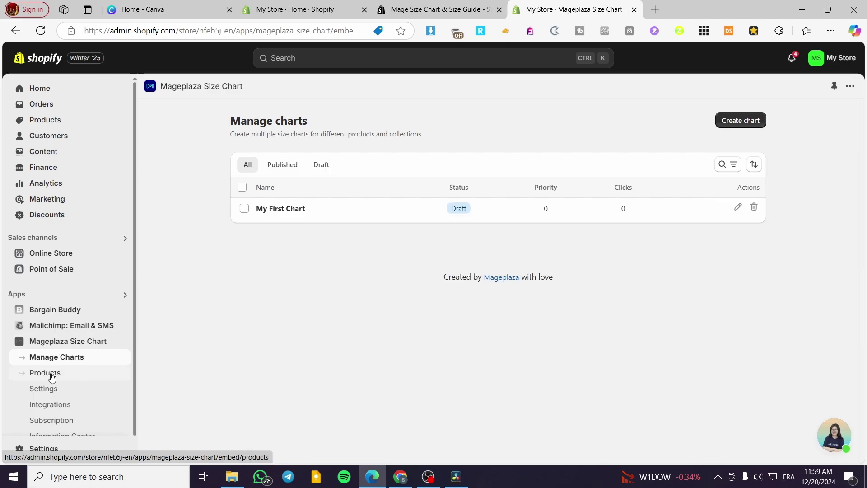
click(52, 378)
right_click(65, 343)
click(65, 343)
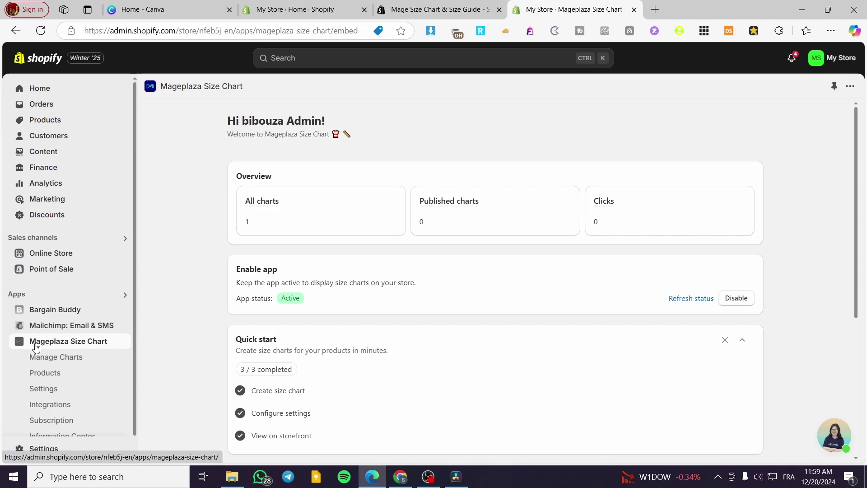
scroll(364, 208, down, 4)
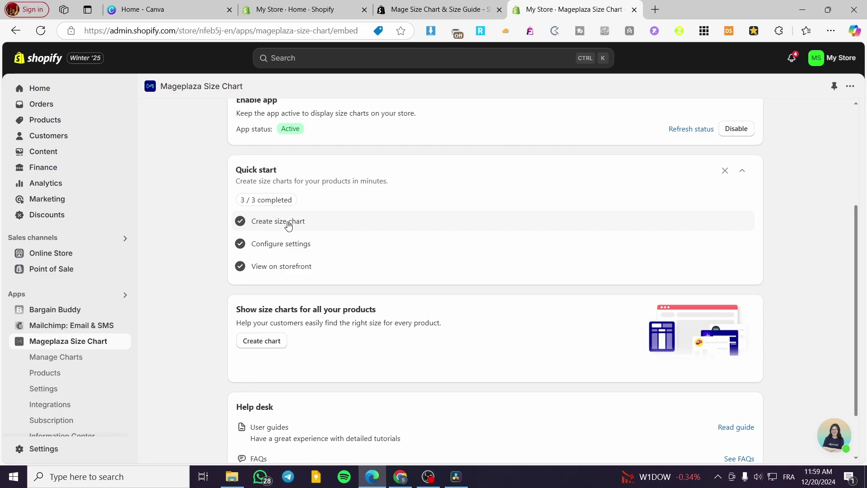
- Open the app settings from Quick start and set the second ruler icon for the size chart button
click(291, 247)
click(286, 279)
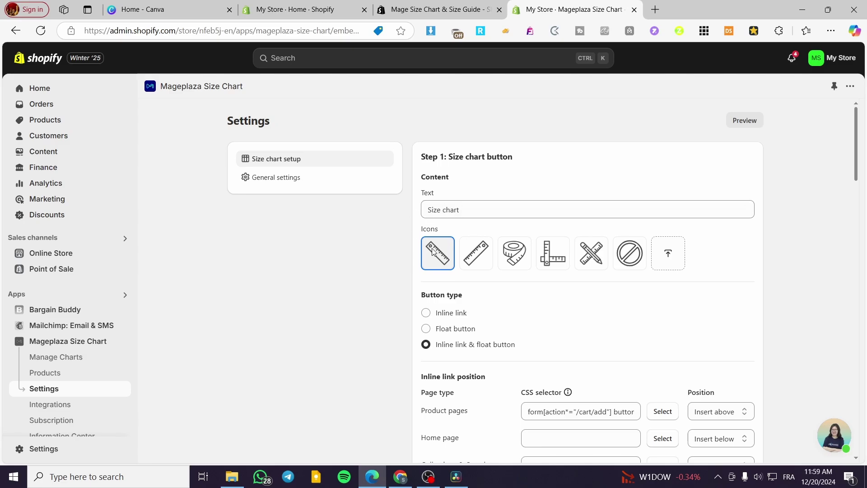
click(478, 263)
click(513, 260)
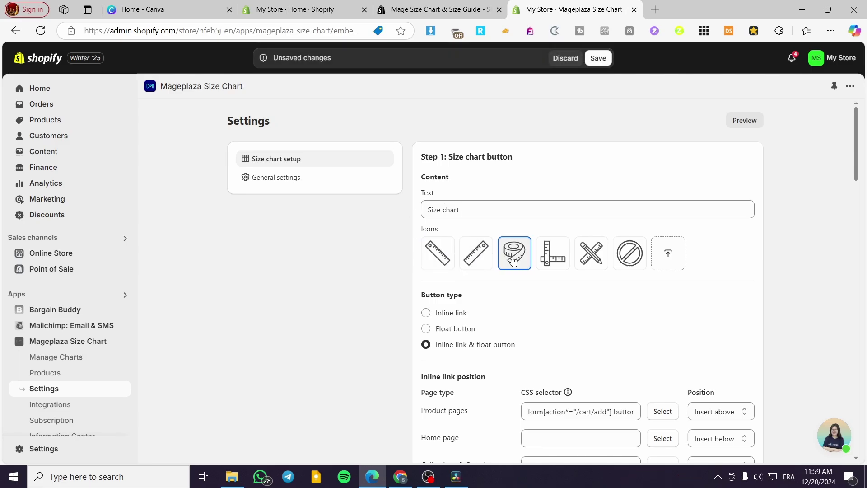
click(598, 256)
click(451, 260)
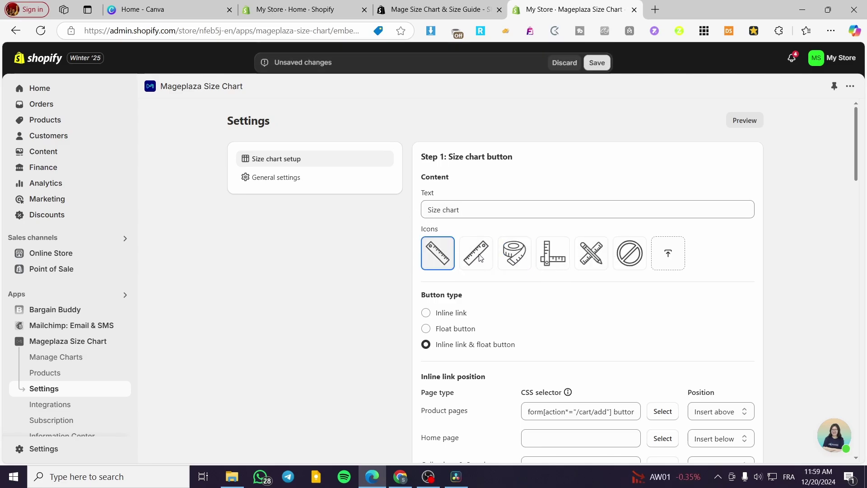
click(476, 259)
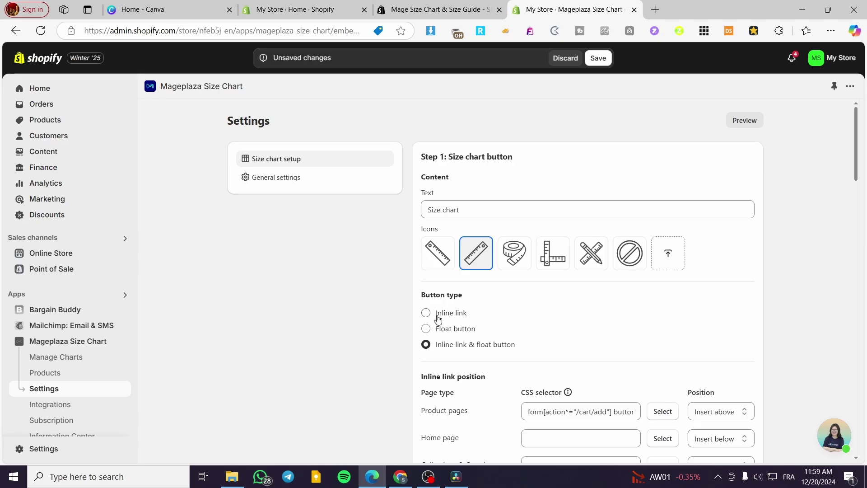
- Review the settings page and show the placement options for the product-page link
scroll(488, 307, down, 2)
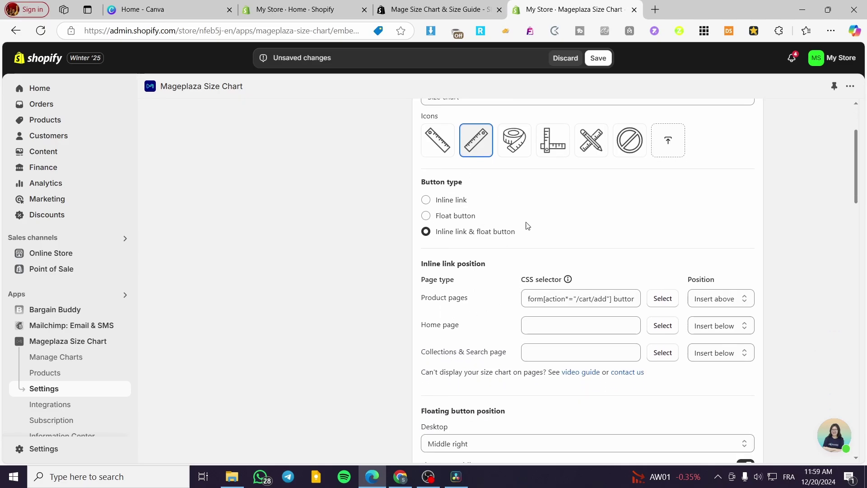
scroll(551, 257, down, 2)
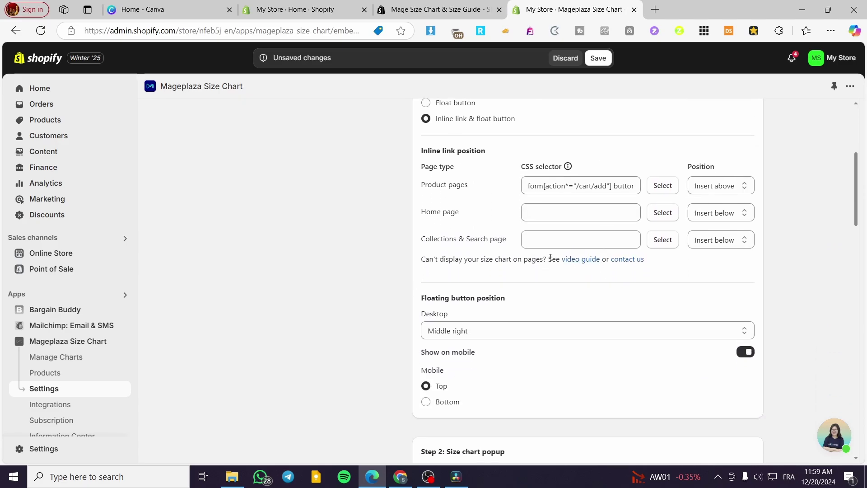
scroll(567, 183, down, 4)
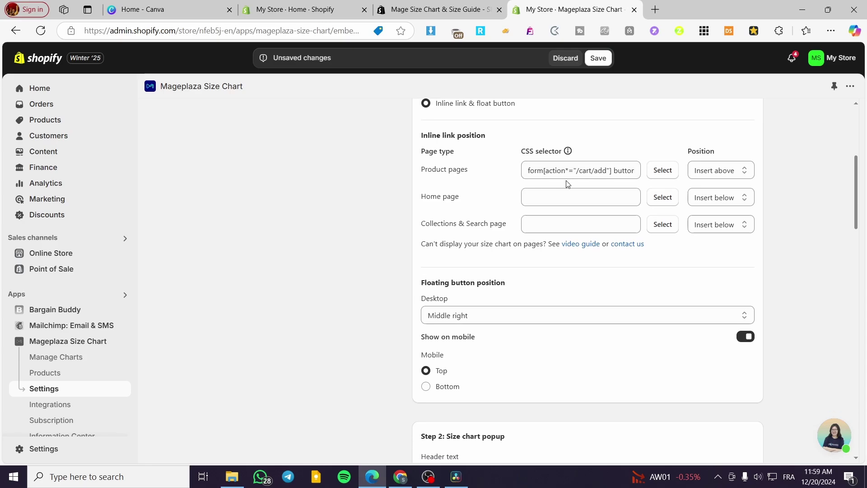
scroll(546, 219, up, 5)
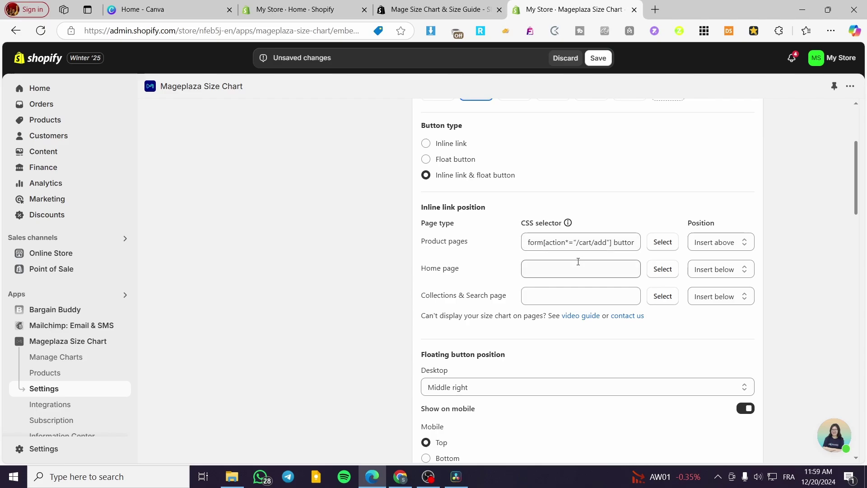
scroll(576, 262, up, 2)
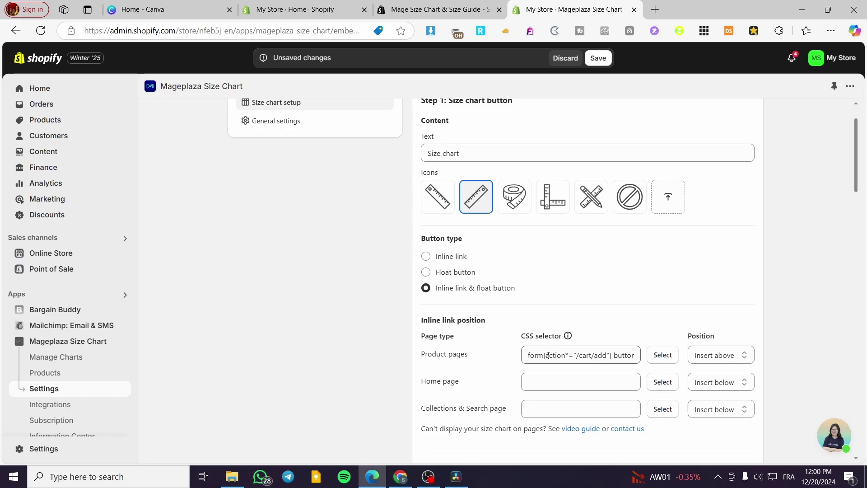
scroll(570, 354, down, 7)
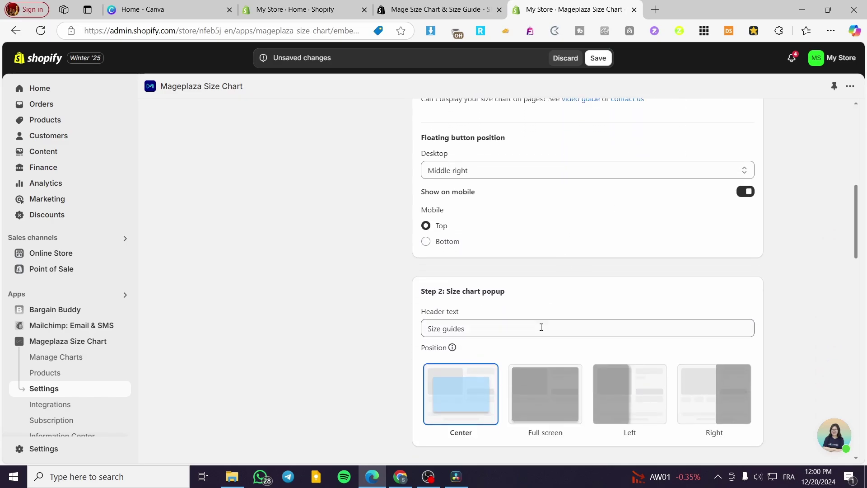
scroll(460, 169, up, 7)
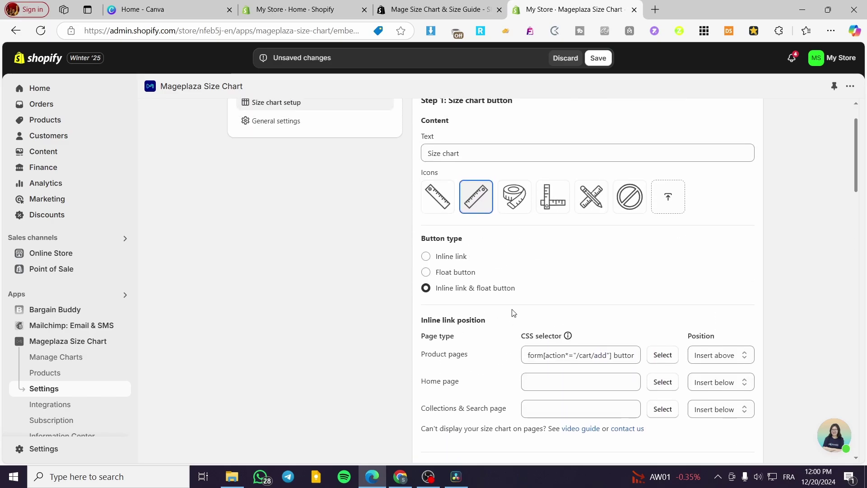
scroll(432, 318, down, 1)
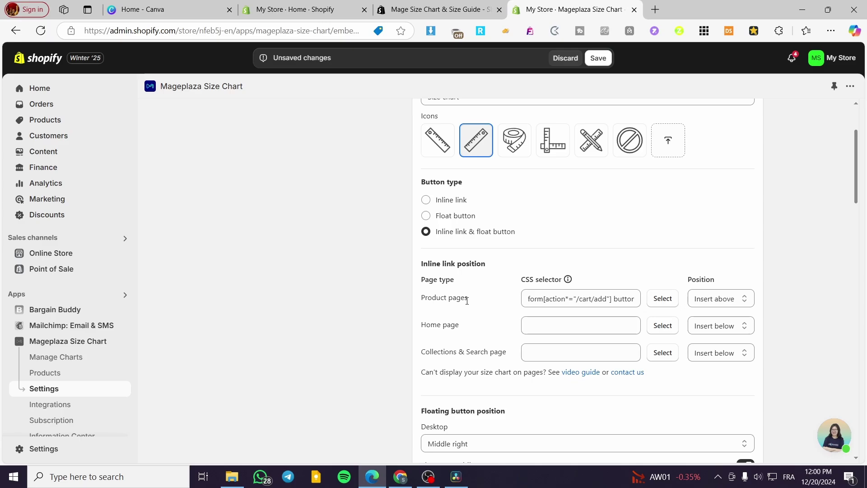
click(722, 300)
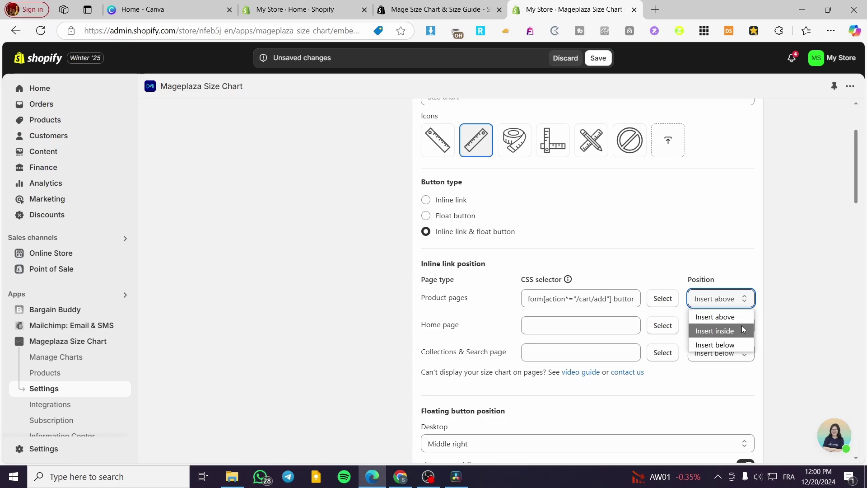
click(776, 257)
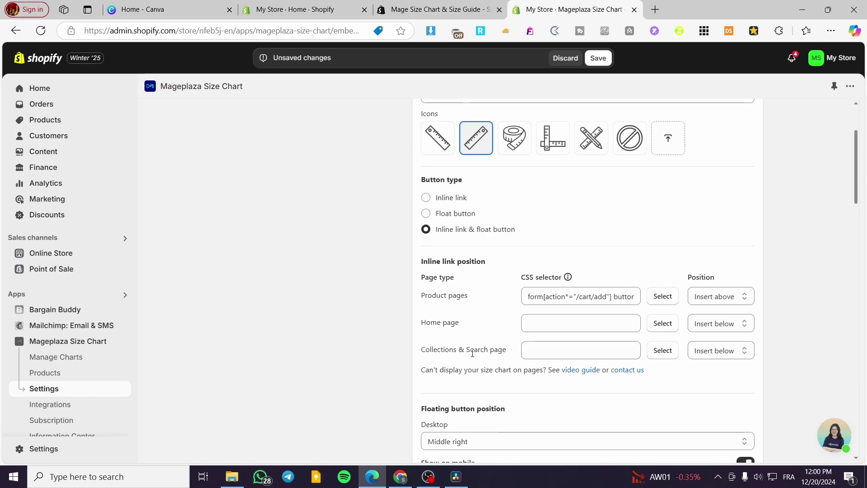
scroll(474, 359, down, 3)
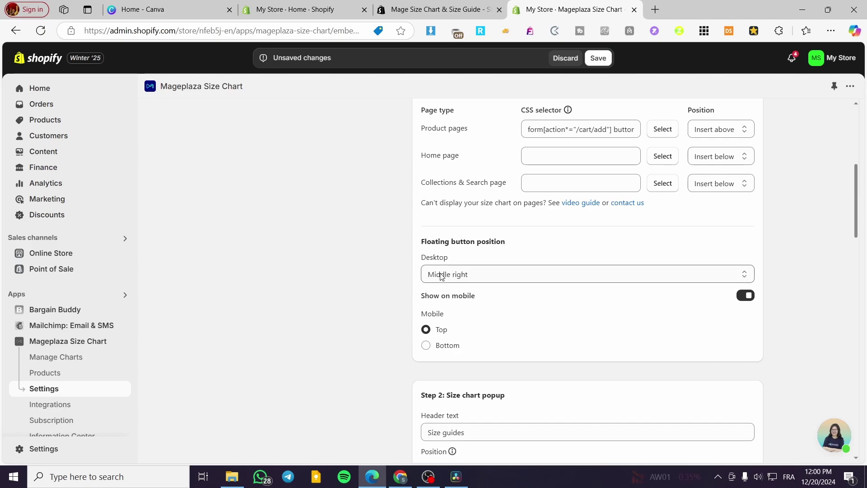
click(491, 278)
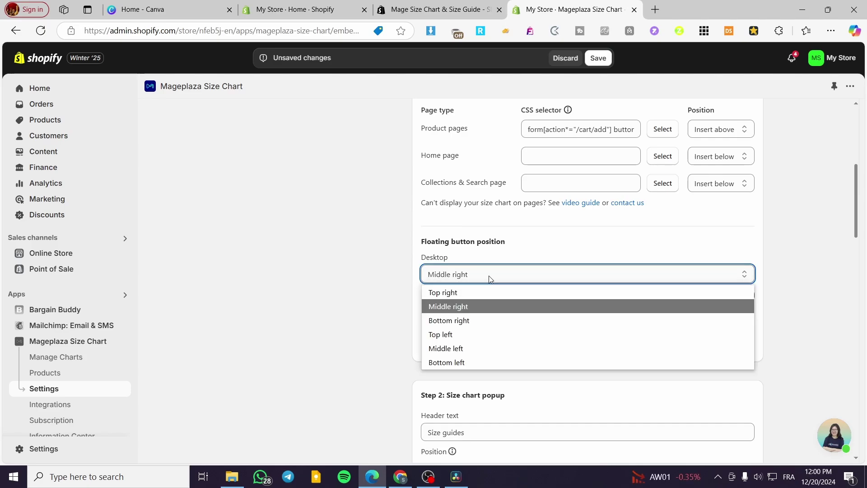
click(490, 279)
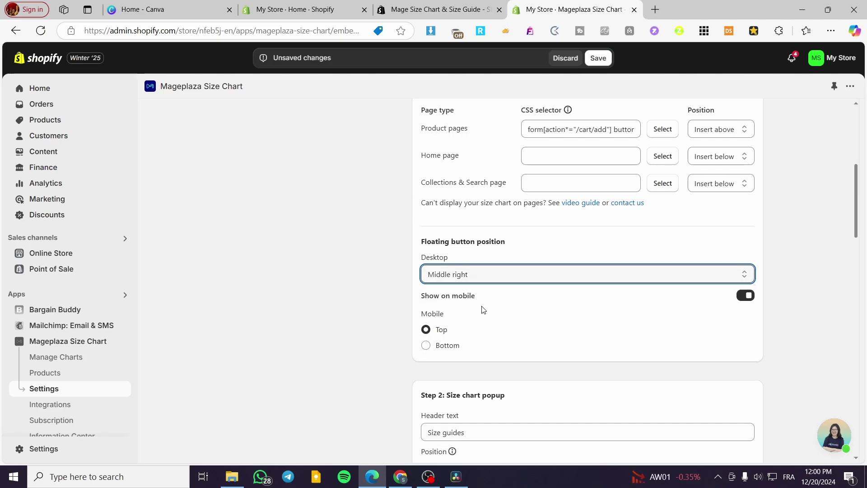
scroll(462, 332, down, 6)
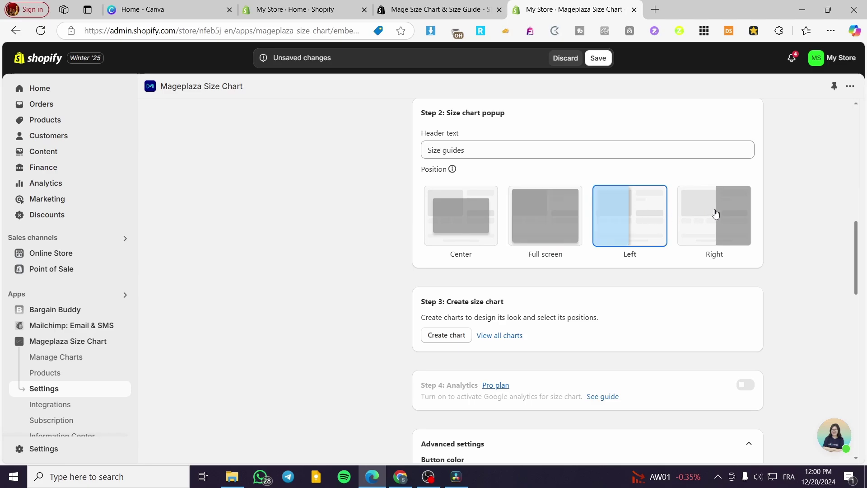
- Look through the popup and advanced settings sections
scroll(473, 174, down, 2)
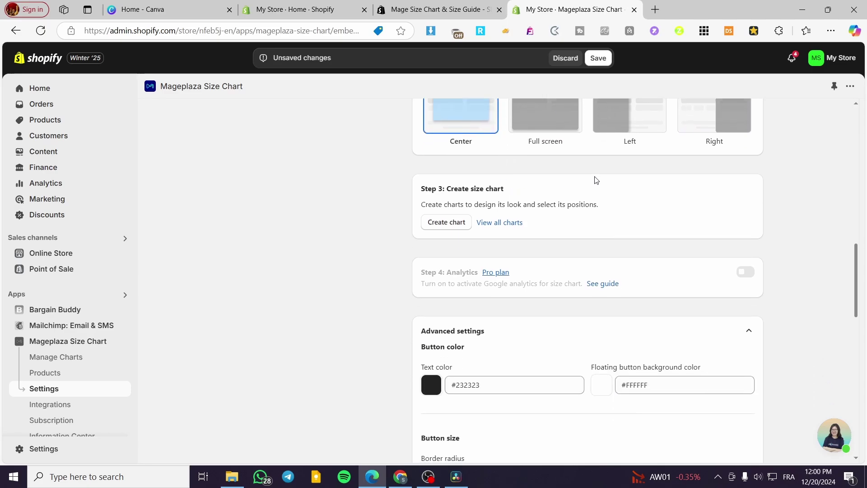
scroll(478, 153, up, 2)
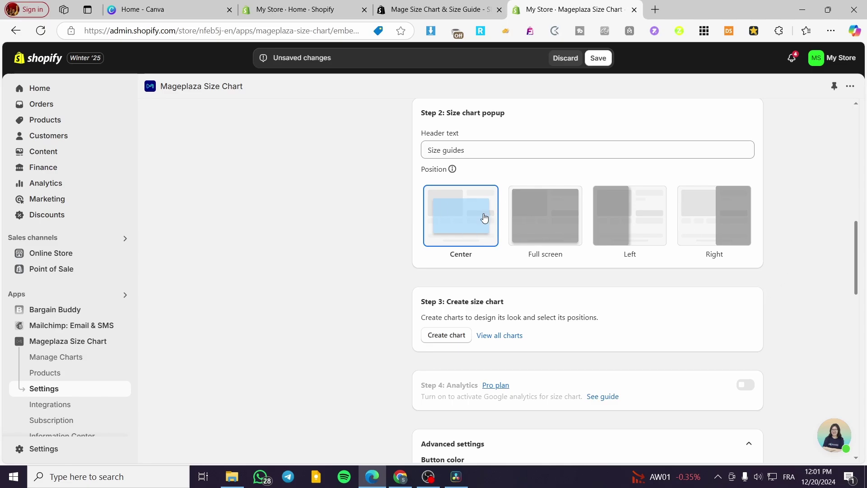
scroll(605, 207, down, 3)
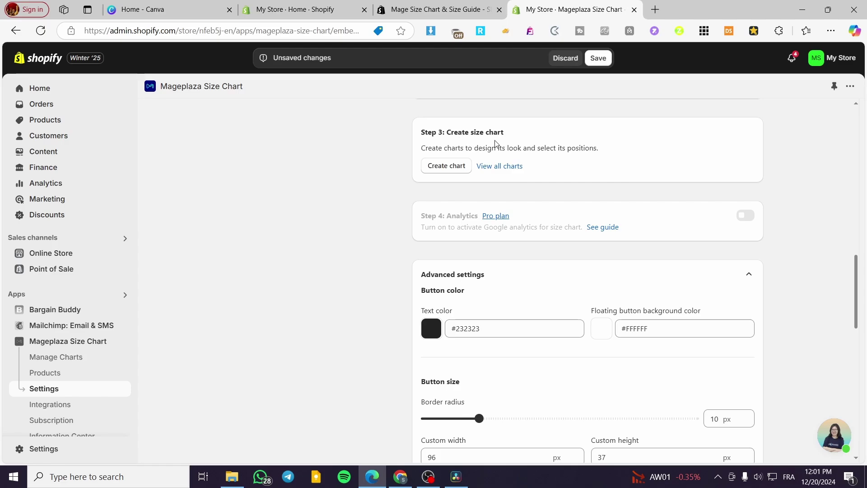
scroll(446, 176, down, 2)
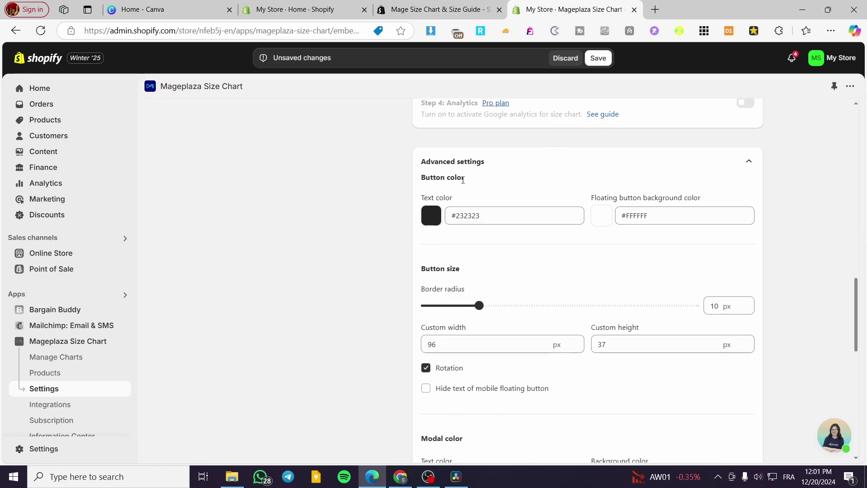
scroll(466, 236, down, 1)
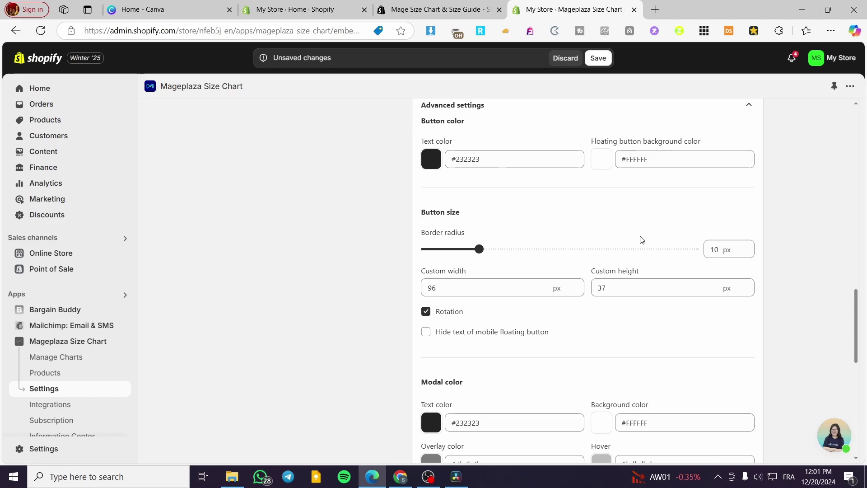
scroll(641, 240, down, 3)
scroll(487, 223, down, 2)
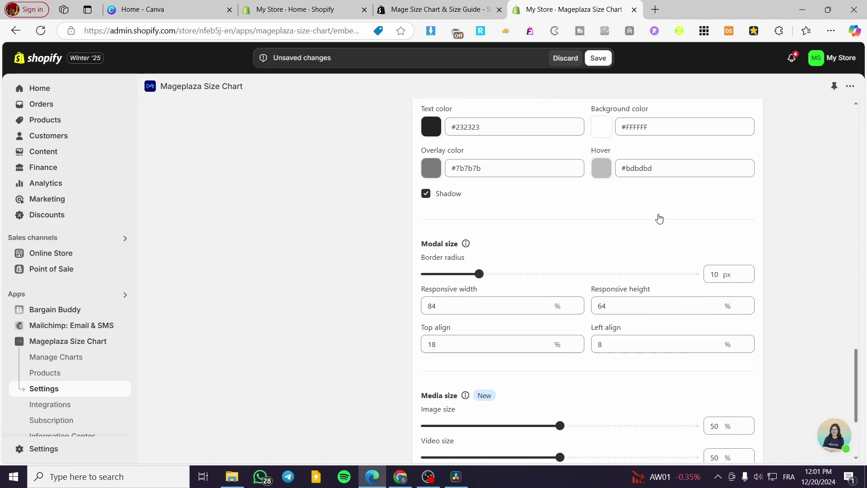
scroll(536, 159, down, 3)
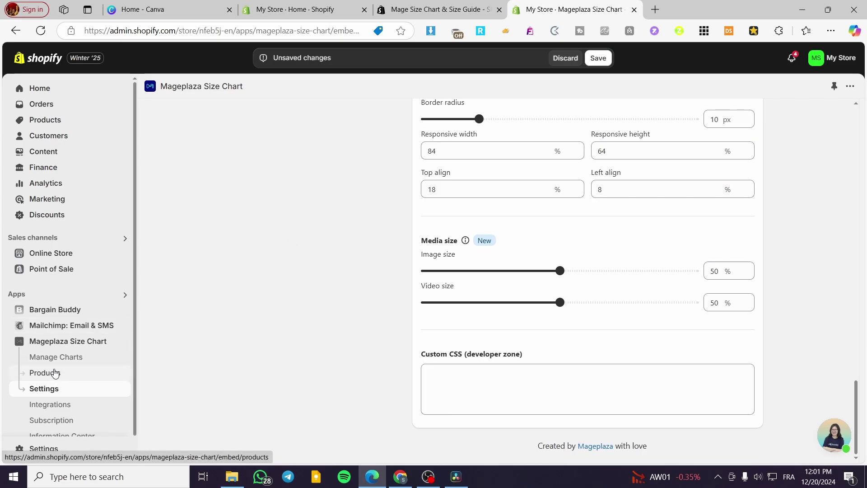
- Save the size chart settings and return to the app's home page
click(65, 341)
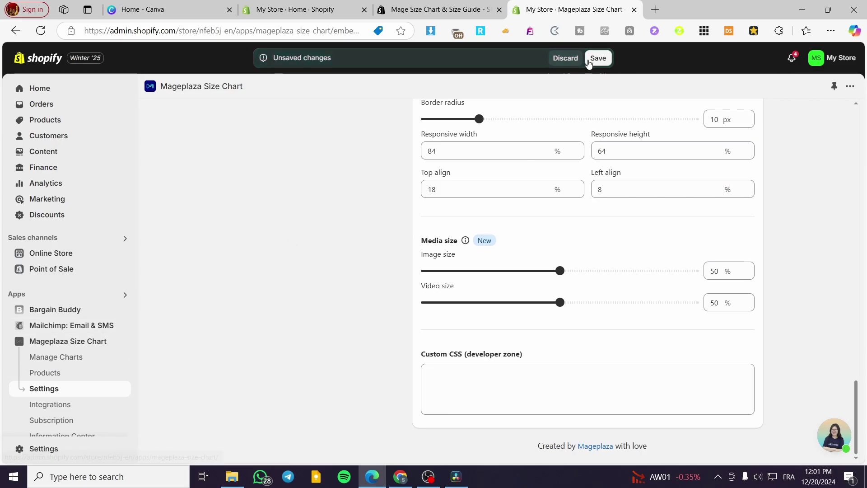
click(597, 59)
click(76, 344)
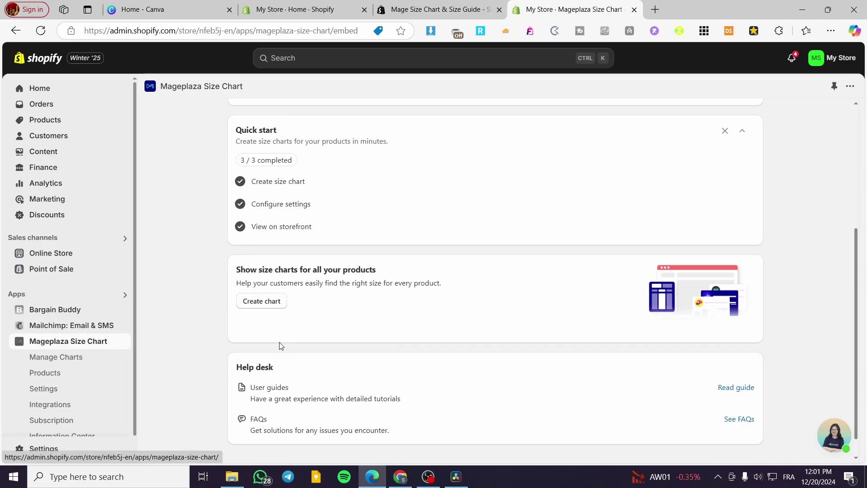
- From Quick start, list the preview products, then open and close the Comfy Shoe for winter page
scroll(356, 273, up, 3)
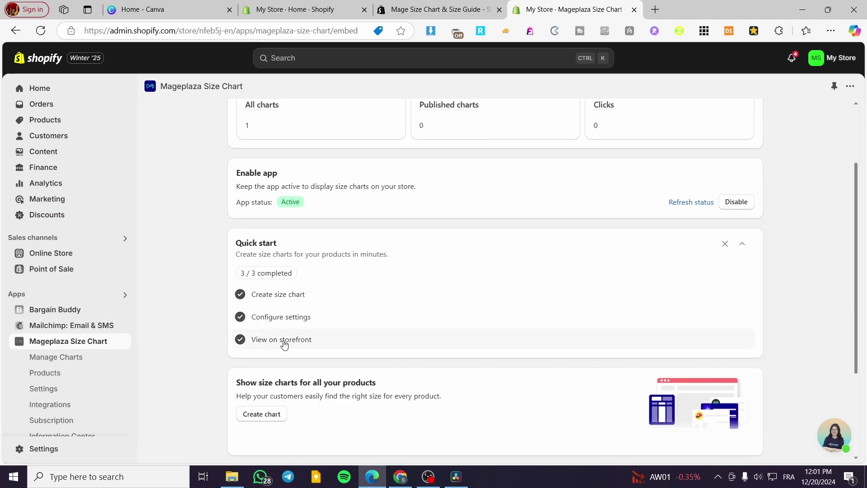
click(284, 343)
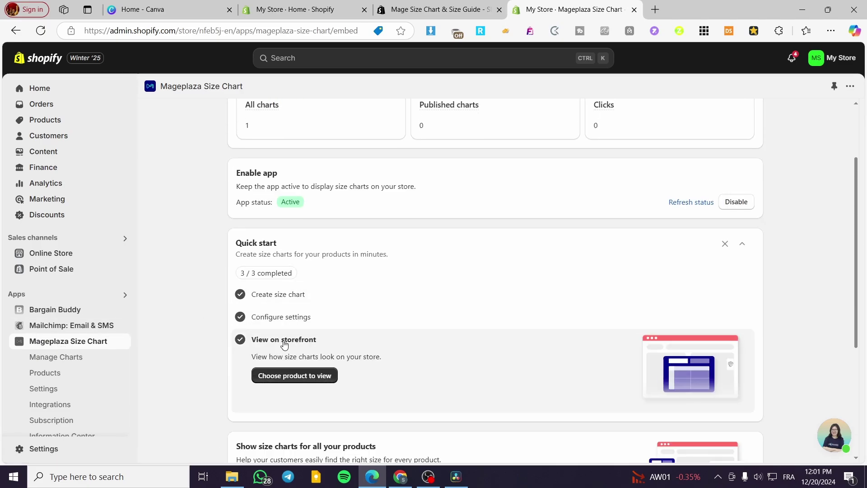
click(277, 382)
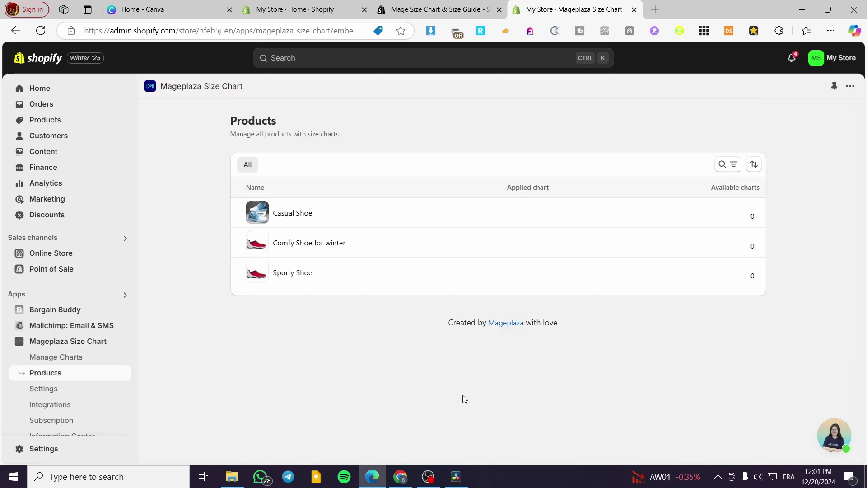
click(312, 245)
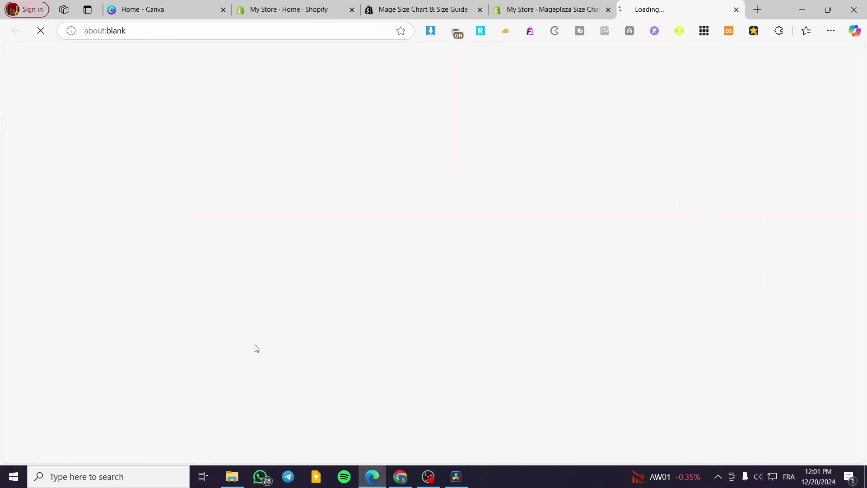
click(736, 9)
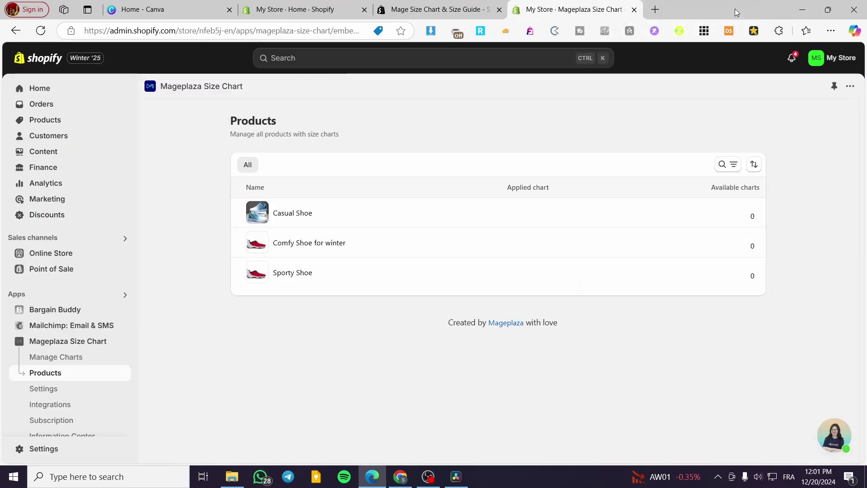
- Review the Casual Shoe storefront page, add it to the cart, then close it
click(300, 216)
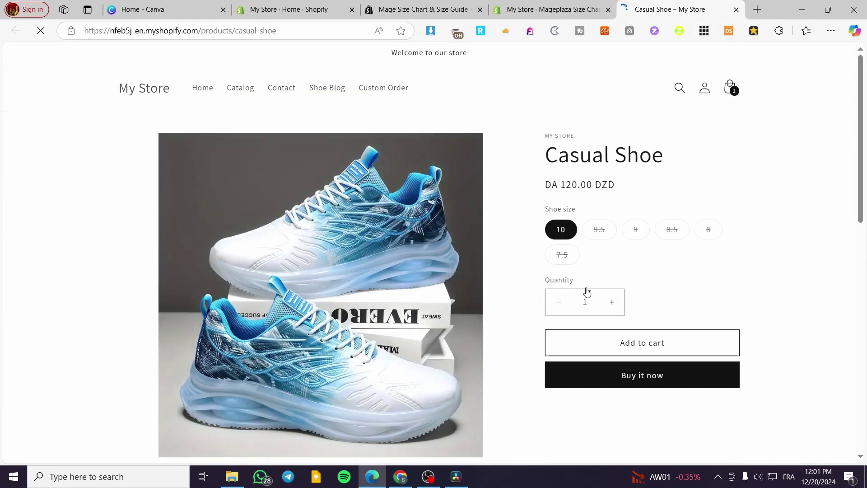
scroll(565, 384, down, 2)
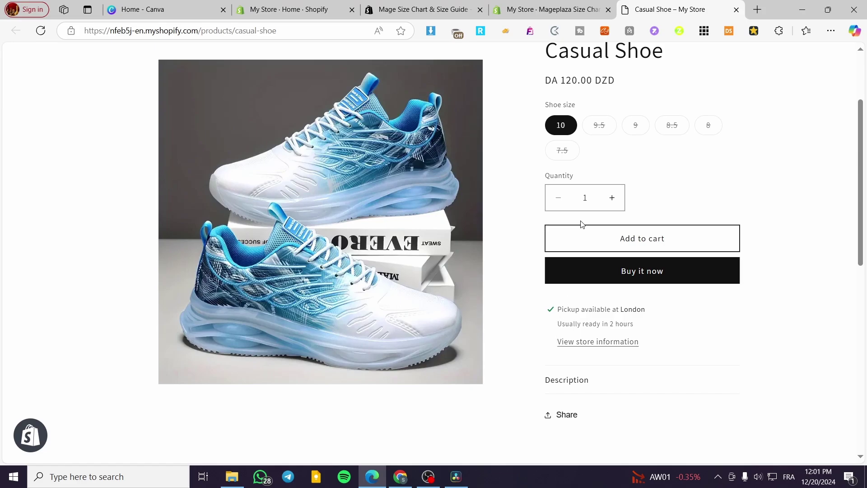
click(562, 230)
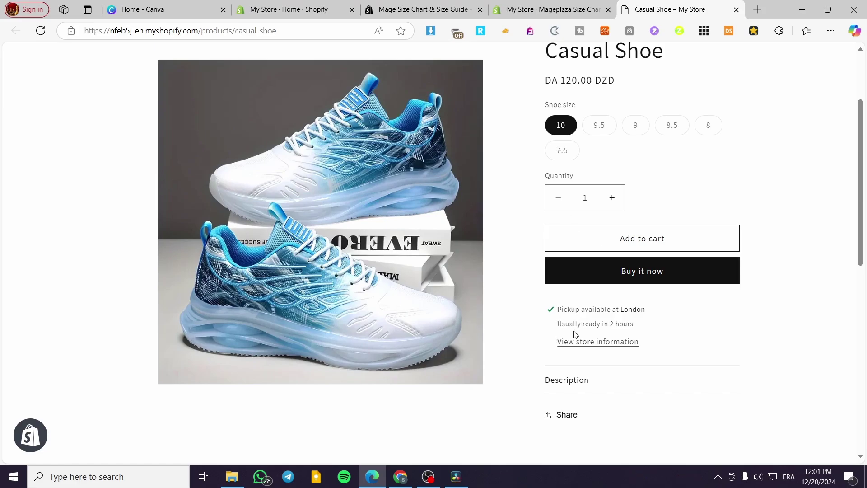
scroll(576, 300, down, 4)
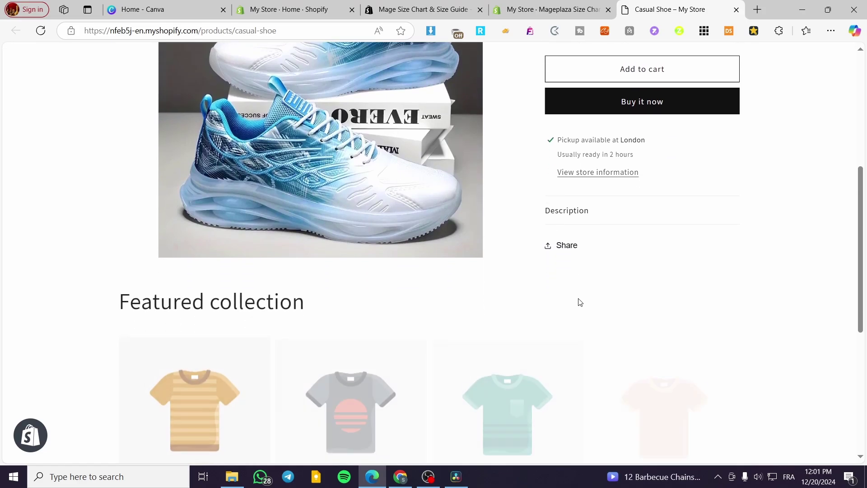
scroll(577, 300, up, 6)
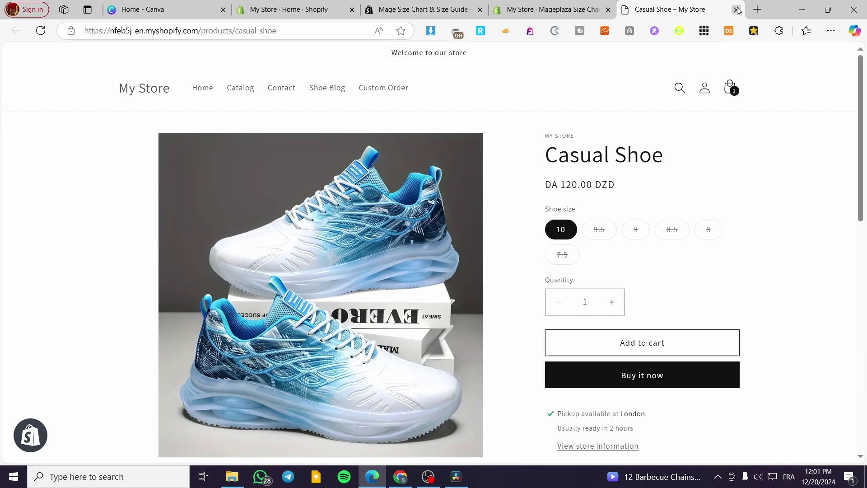
click(737, 9)
- Check the Sporty Shoe page's existing size chart popup, then close the tab
click(307, 278)
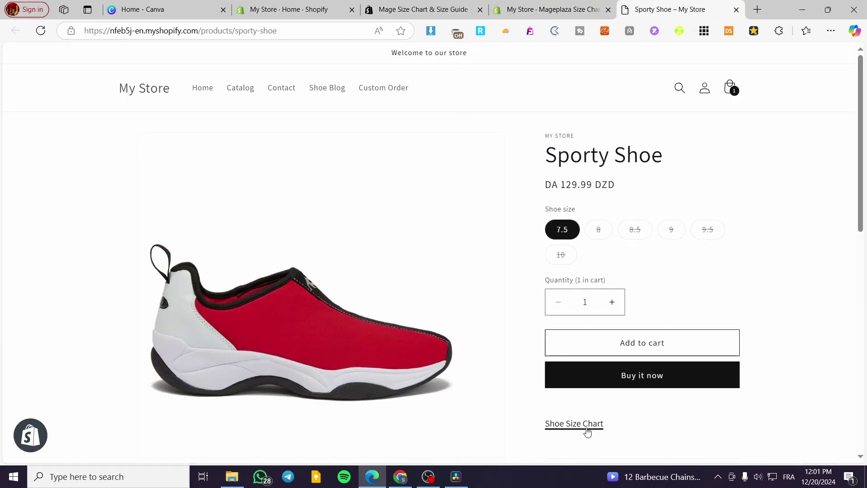
click(590, 430)
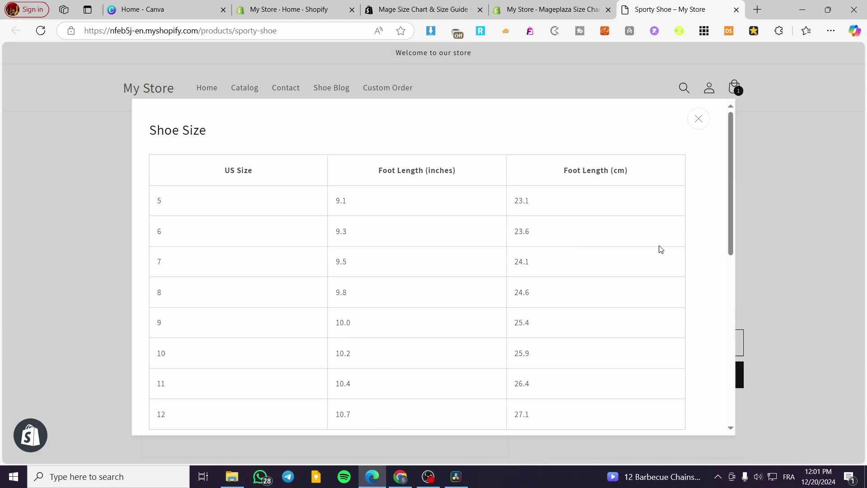
click(703, 128)
scroll(665, 246, down, 3)
scroll(667, 244, up, 3)
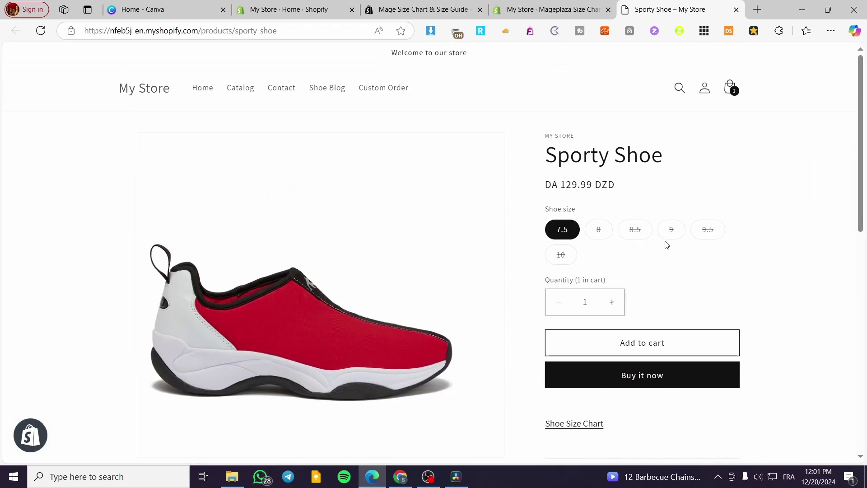
click(736, 10)
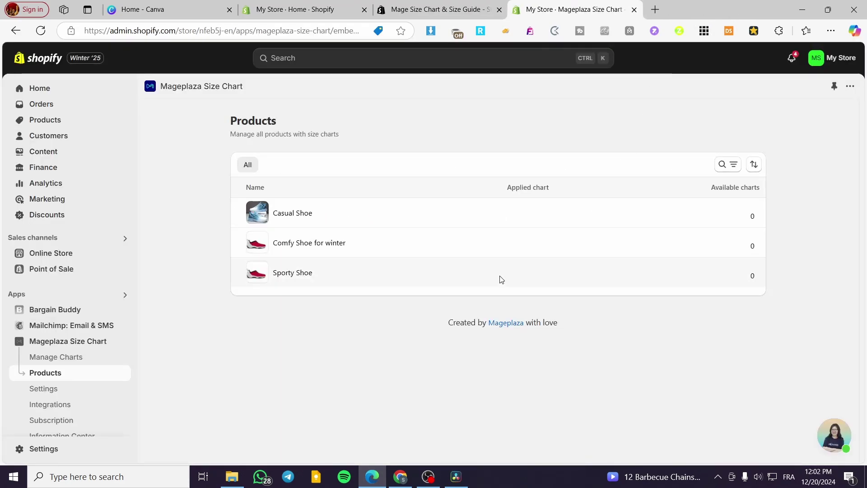
- Open the Mageplaza Size Chart dashboard and refresh its activation status
click(61, 373)
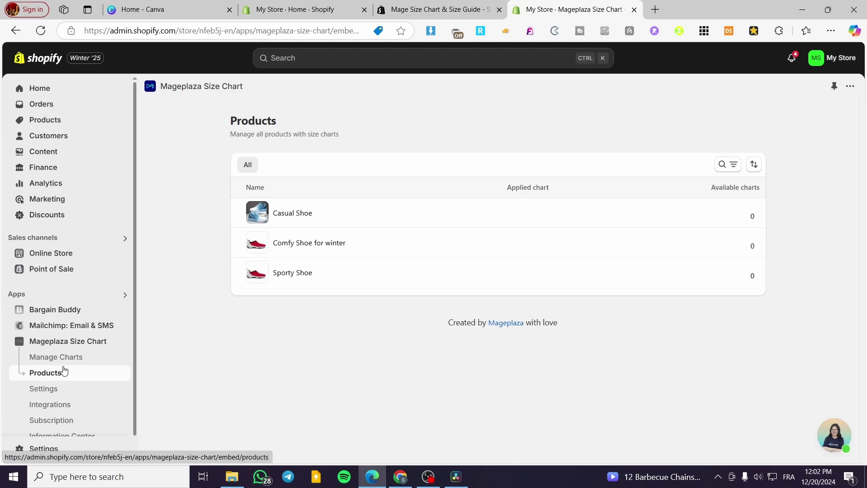
click(59, 341)
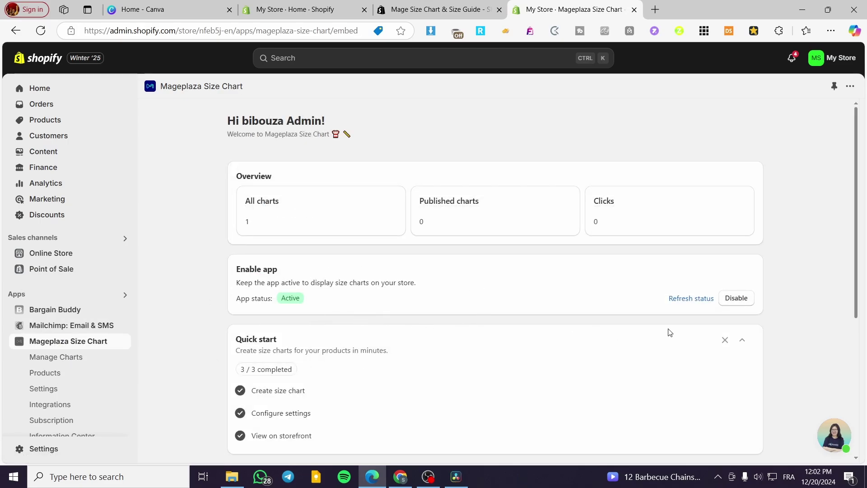
click(689, 301)
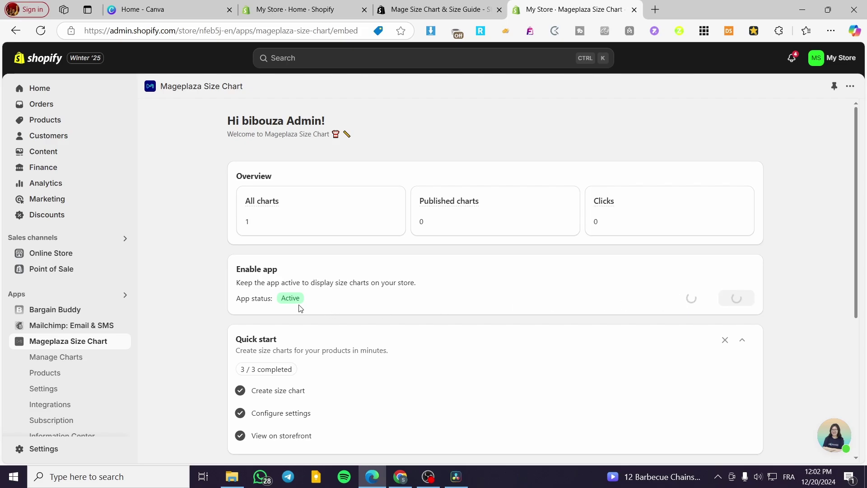
scroll(319, 306, down, 4)
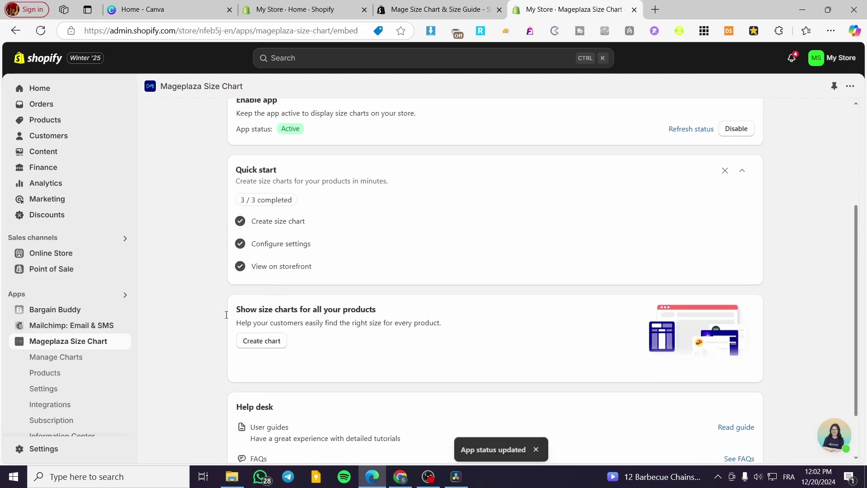
- Start a new size chart from the Men's Shoes preset
click(272, 344)
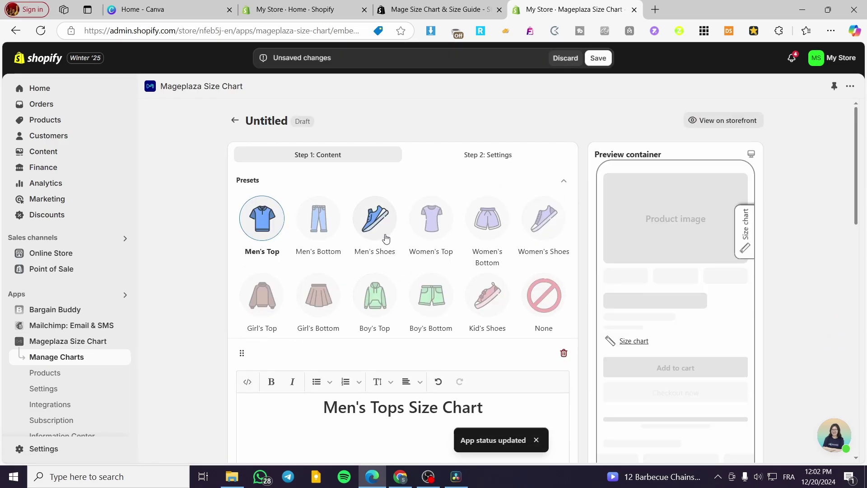
click(384, 231)
scroll(475, 295, down, 5)
scroll(587, 316, up, 5)
scroll(640, 293, down, 10)
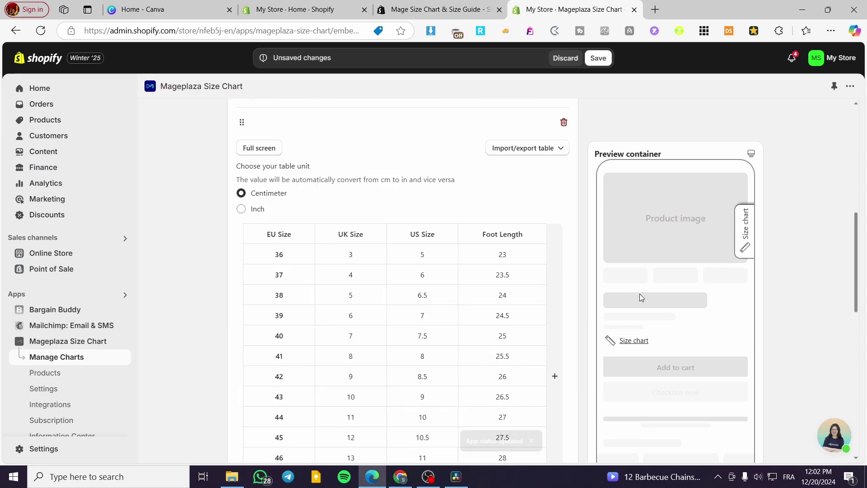
scroll(640, 294, down, 3)
scroll(496, 380, up, 15)
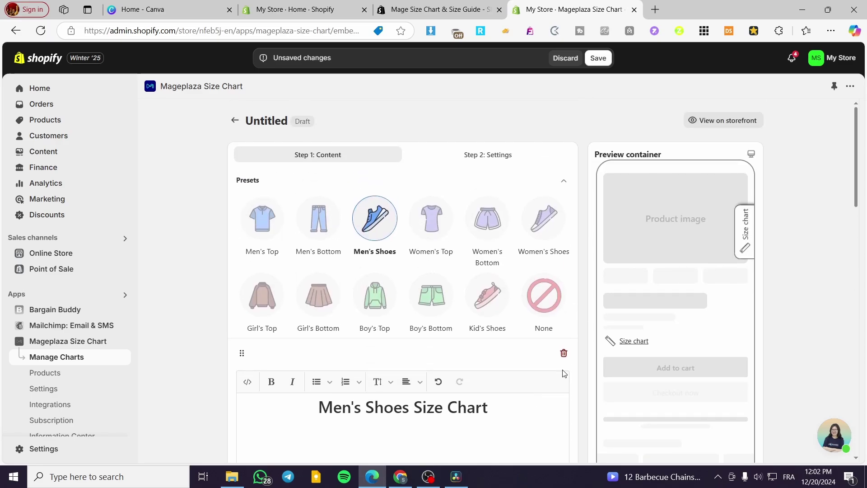
- Assign the Untitled chart to Casual Shoe, Comfy Shoe for winter and Sporty Shoe
click(523, 159)
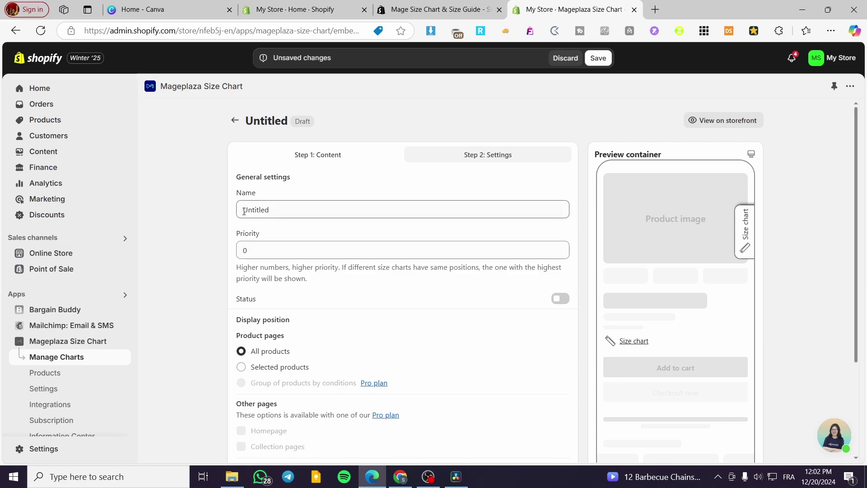
drag(290, 212, 237, 210)
scroll(262, 213, down, 3)
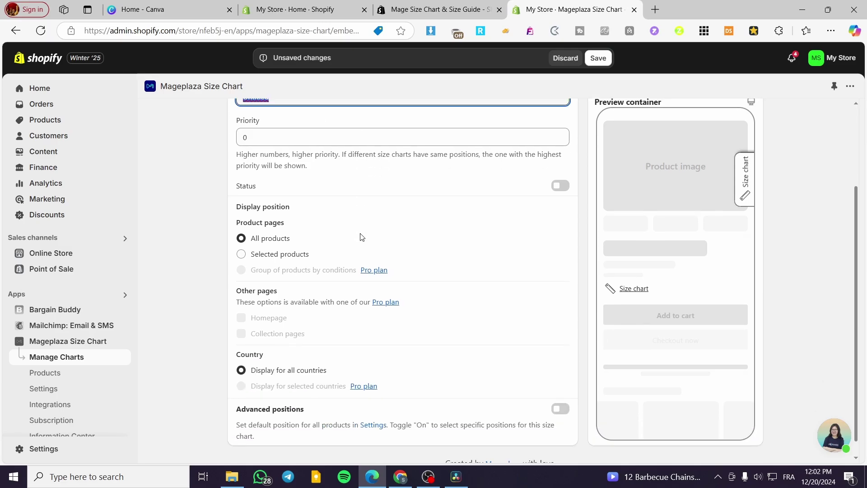
click(262, 255)
click(275, 271)
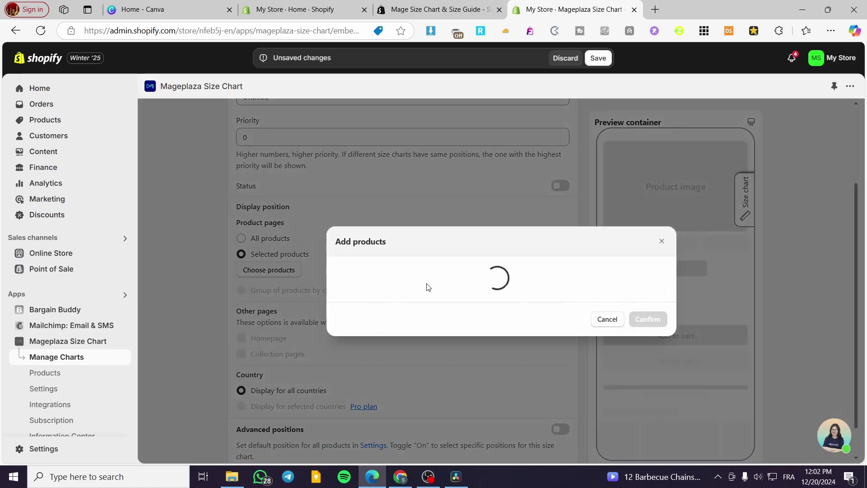
click(340, 248)
click(338, 269)
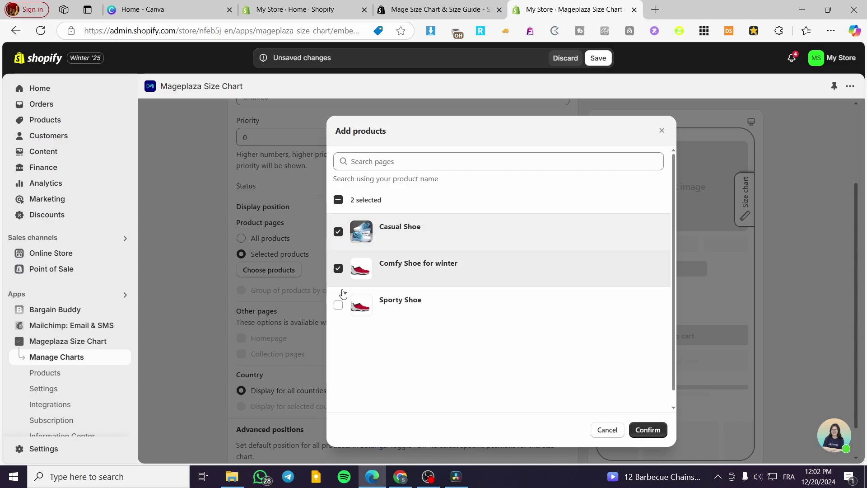
click(338, 305)
click(646, 430)
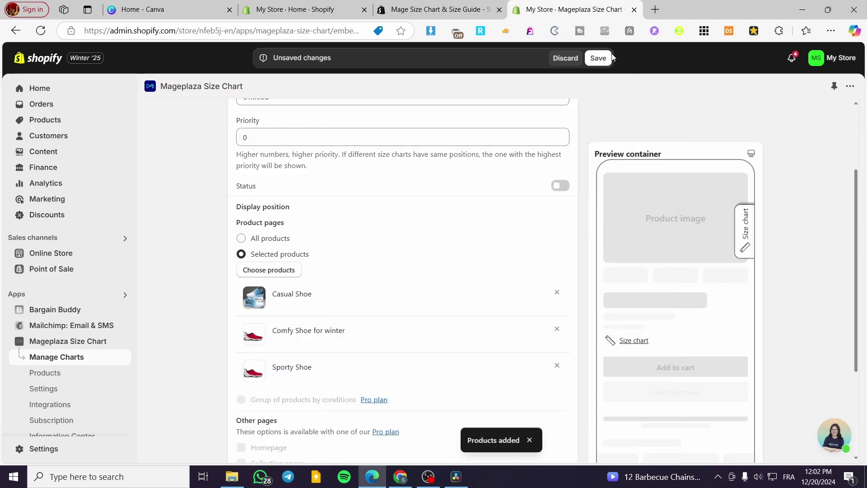
- Save the new chart and publish it immediately
scroll(407, 325, down, 3)
scroll(591, 259, up, 5)
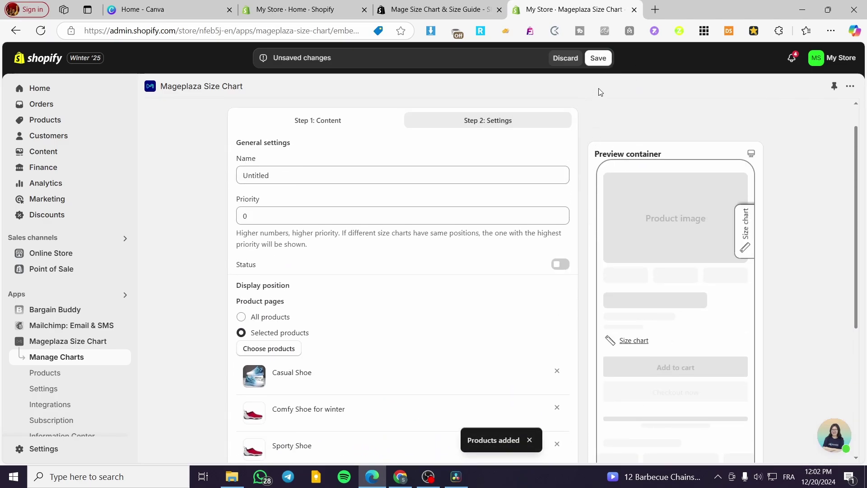
click(598, 58)
click(635, 313)
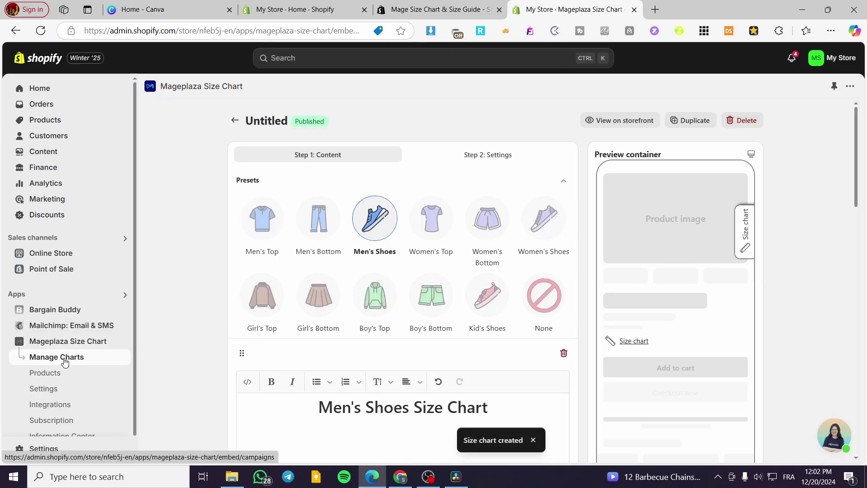
- Open Casual Shoe's storefront page from the app's Products list and check its Men's Shoes Size Chart popup
click(52, 373)
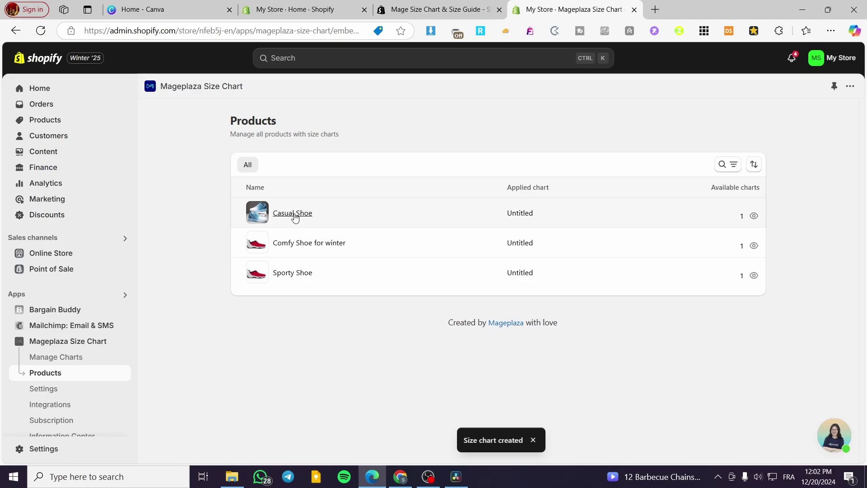
click(295, 215)
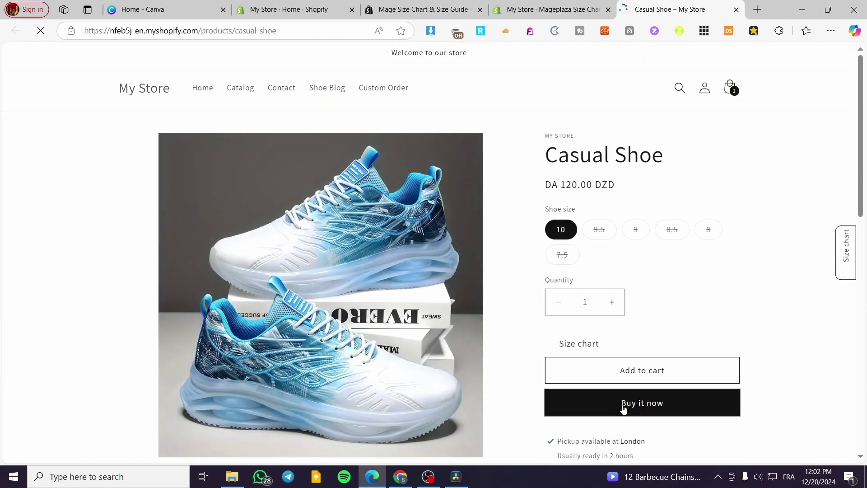
click(595, 346)
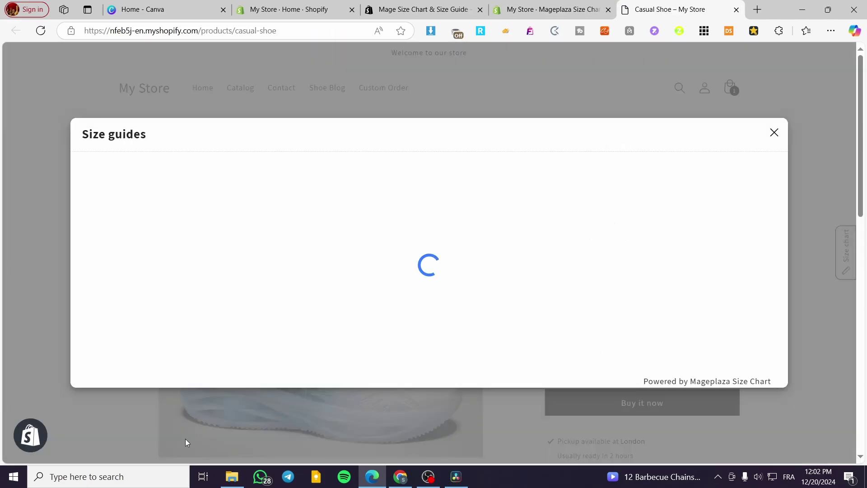
click(775, 133)
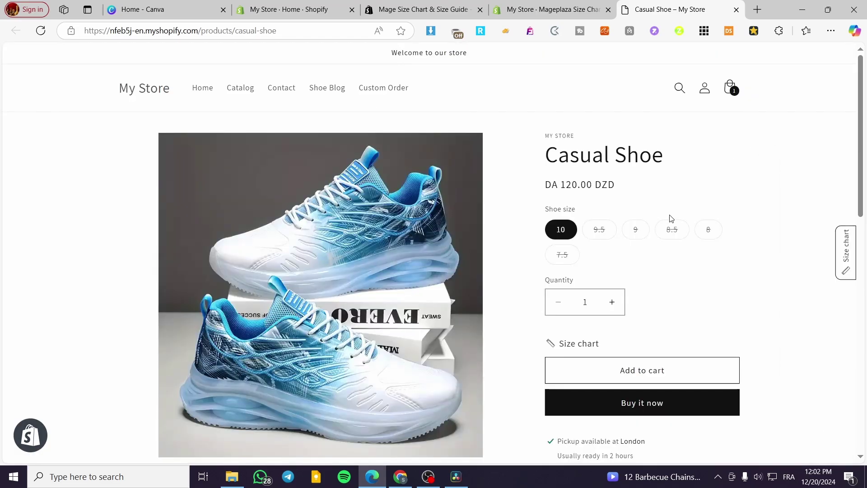